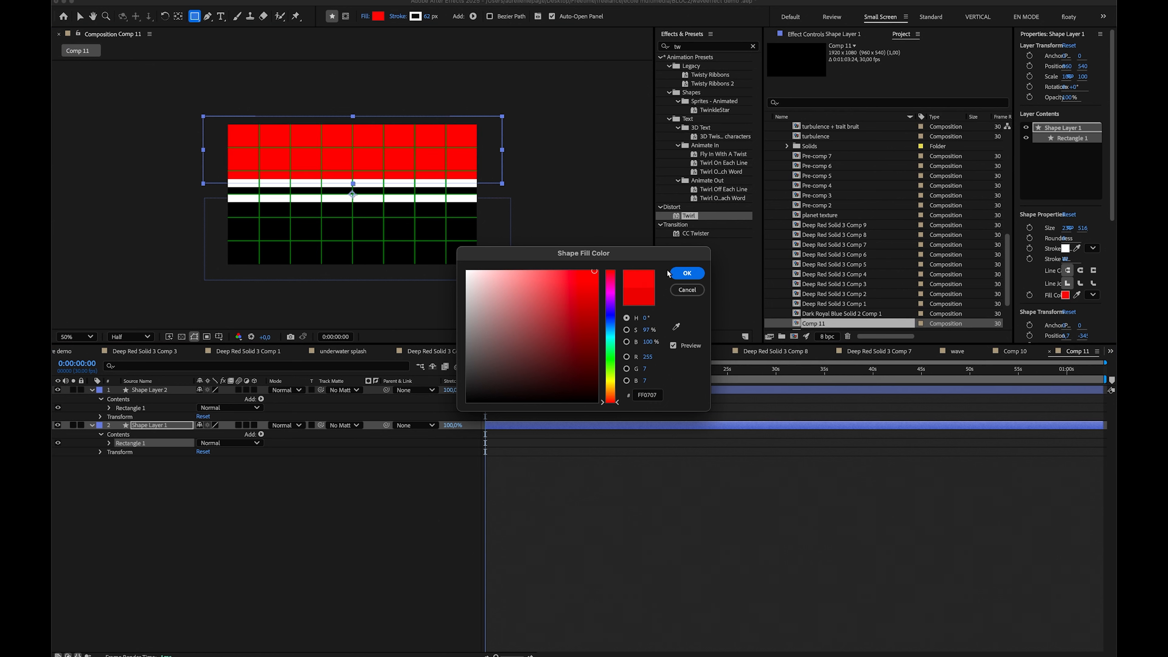
# - Apply the red FF0707 fill to the upper rectangle on Shape Layer 1 and remove its stroke
pyautogui.click(687, 273)
pyautogui.click(398, 16)
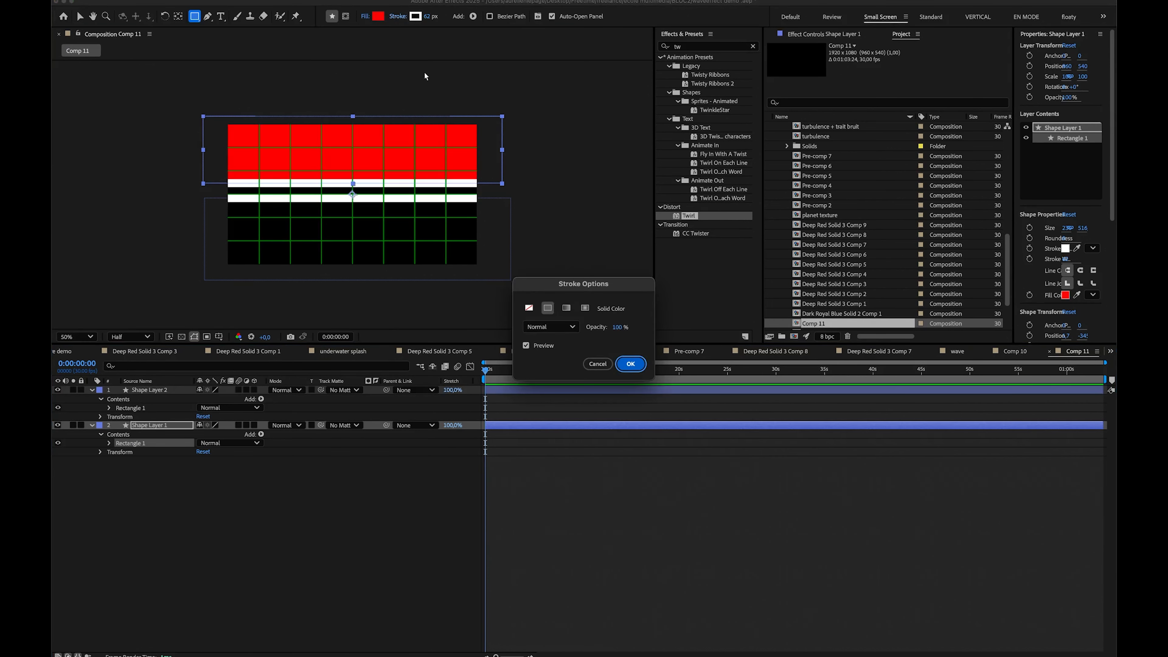
pyautogui.click(529, 308)
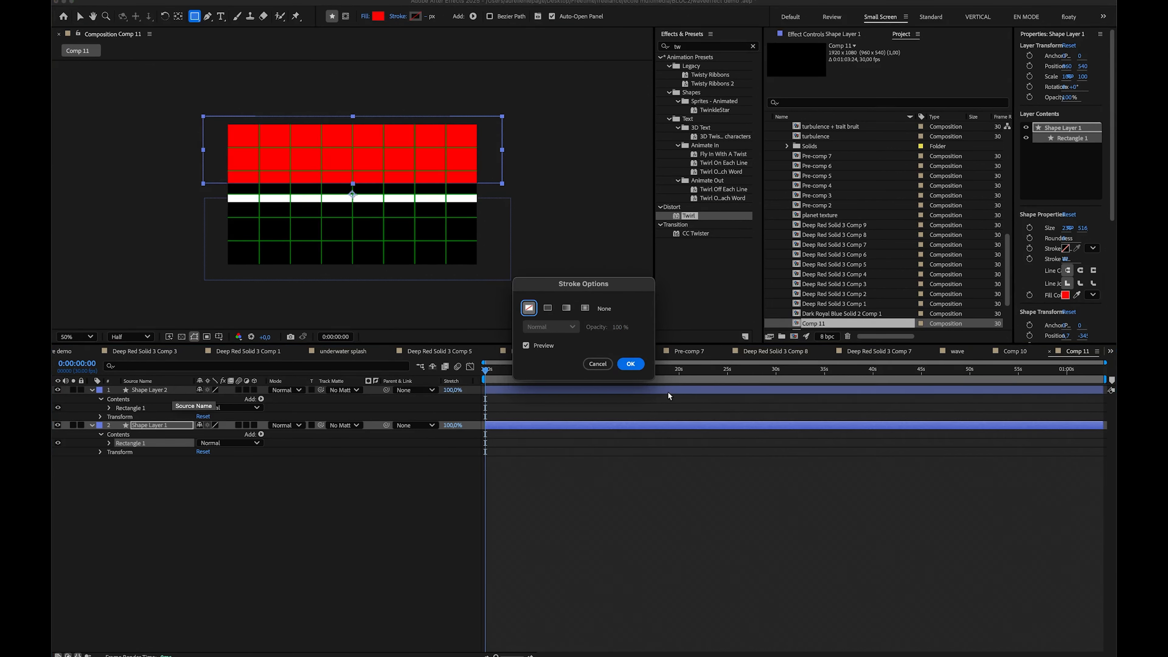
pyautogui.click(631, 366)
# - Give the lower rectangle on Shape Layer 2 a red FF0000 fill and remove its stroke
pyautogui.click(163, 391)
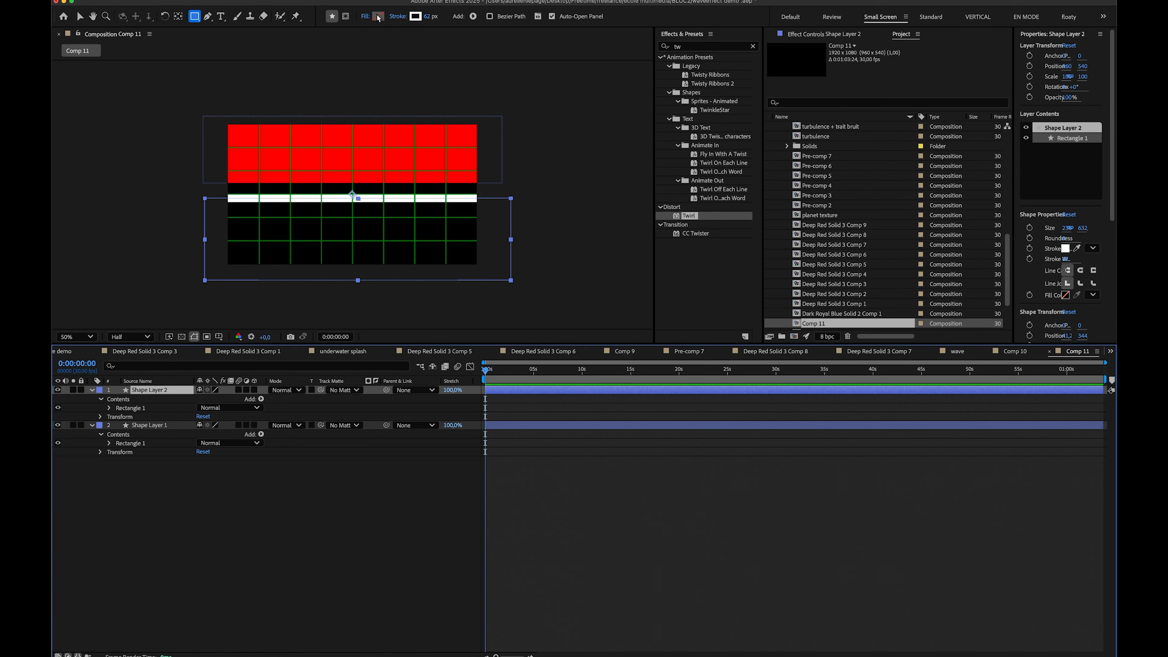
pyautogui.click(378, 16)
pyautogui.click(687, 274)
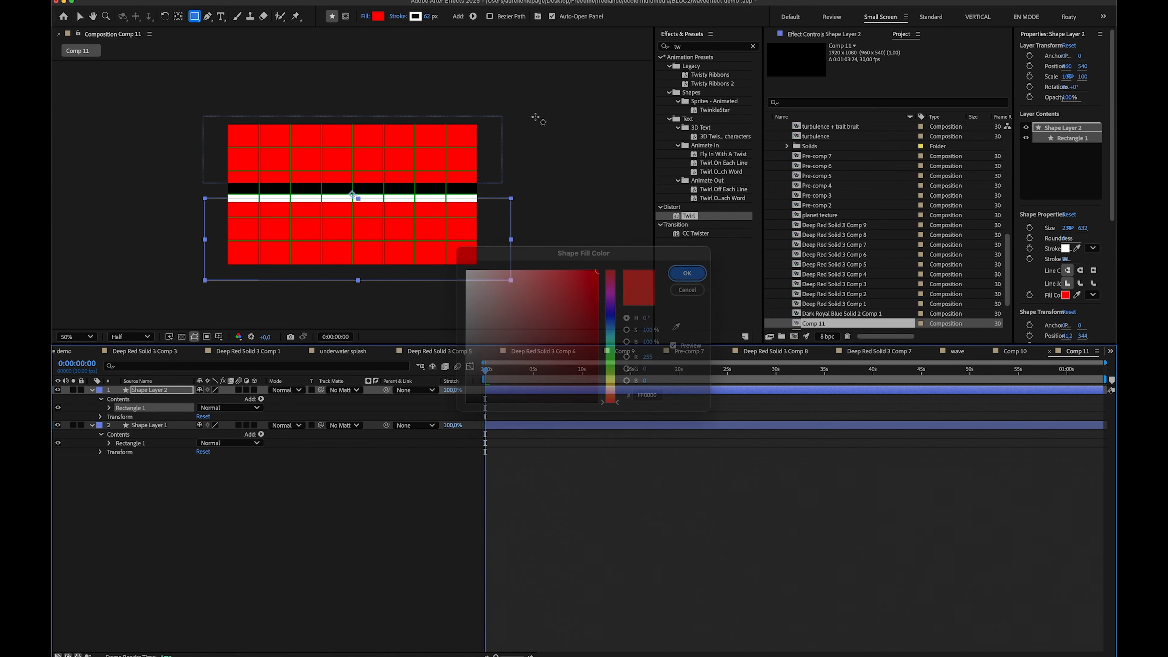
pyautogui.click(398, 17)
pyautogui.click(528, 308)
pyautogui.click(631, 364)
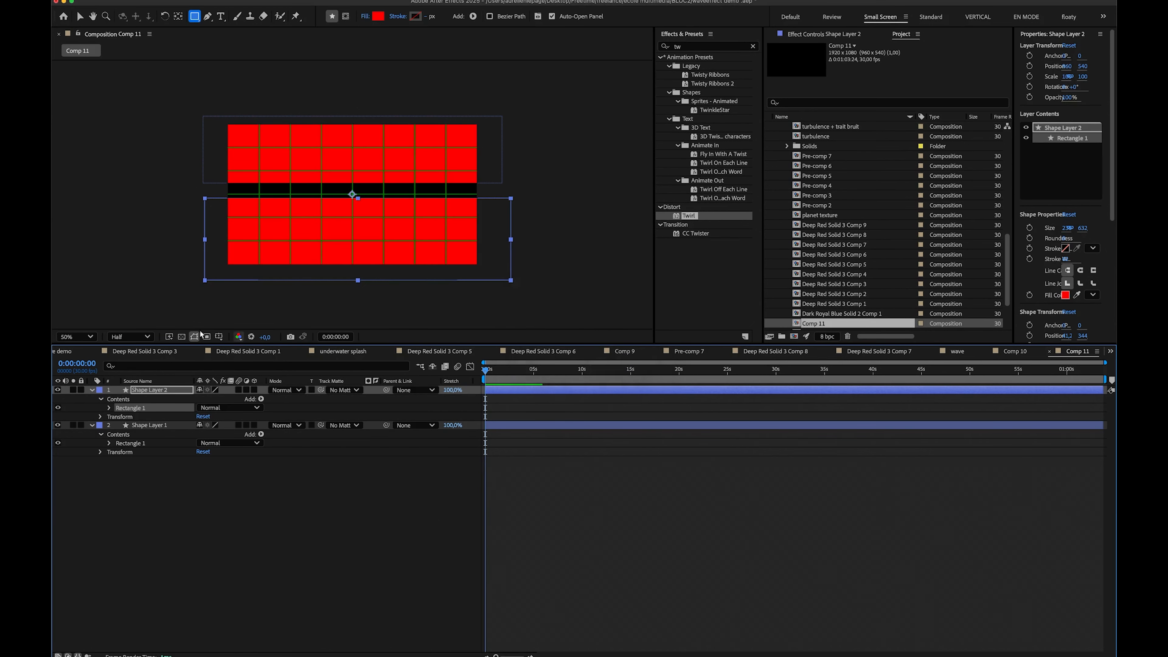
# - Nudge the lower rectangle on Shape Layer 2 down to a Y position of 561
pyautogui.click(90, 336)
pyautogui.click(98, 352)
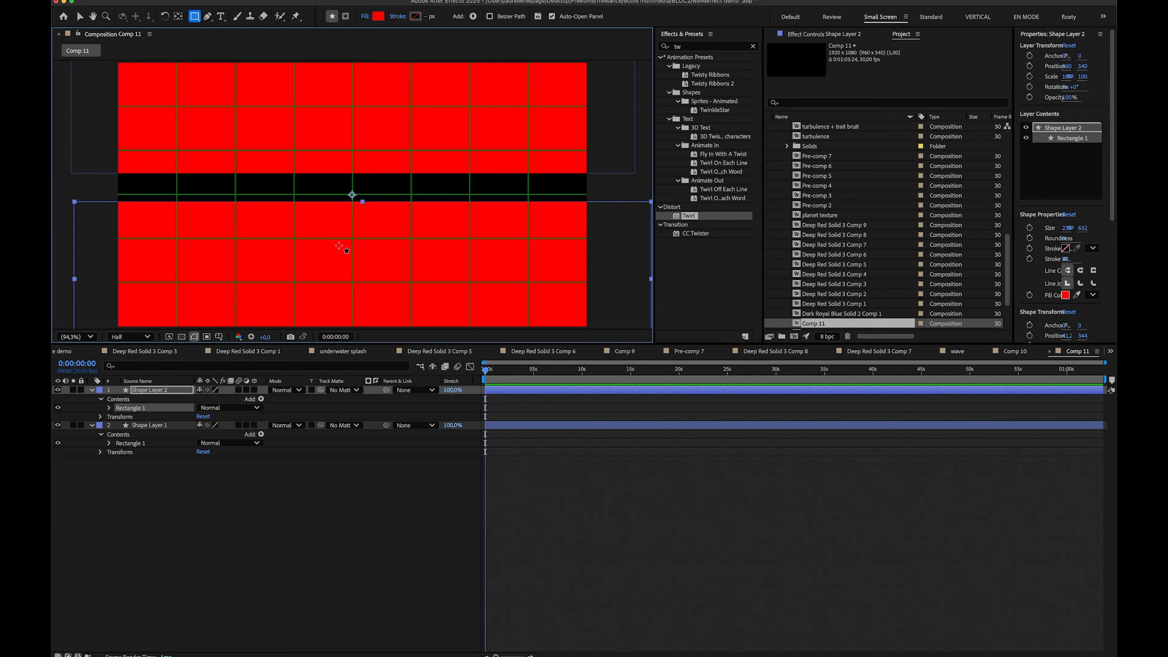
pyautogui.click(390, 579)
pyautogui.press('v')
pyautogui.click(230, 295)
pyautogui.hotkey('shift', 'Down')
pyautogui.hotkey('shift', 'Down')
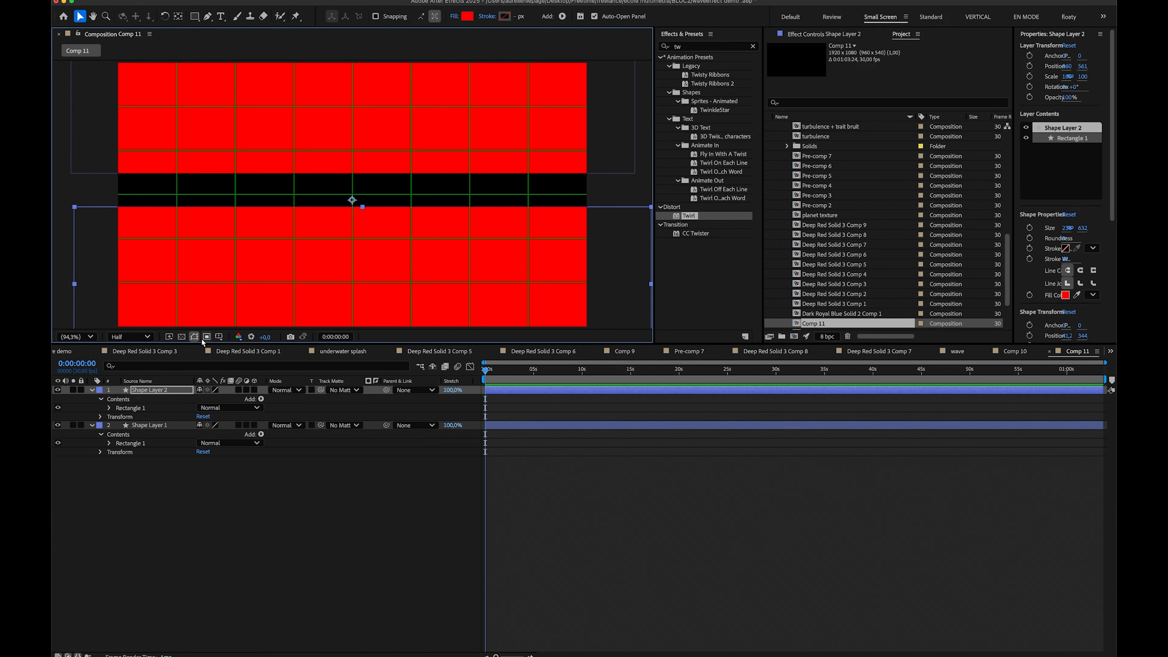
# - Switch the proportional grid overlay of the composition view off and back on
pyautogui.click(219, 337)
pyautogui.click(220, 338)
pyautogui.click(220, 338)
pyautogui.click(244, 363)
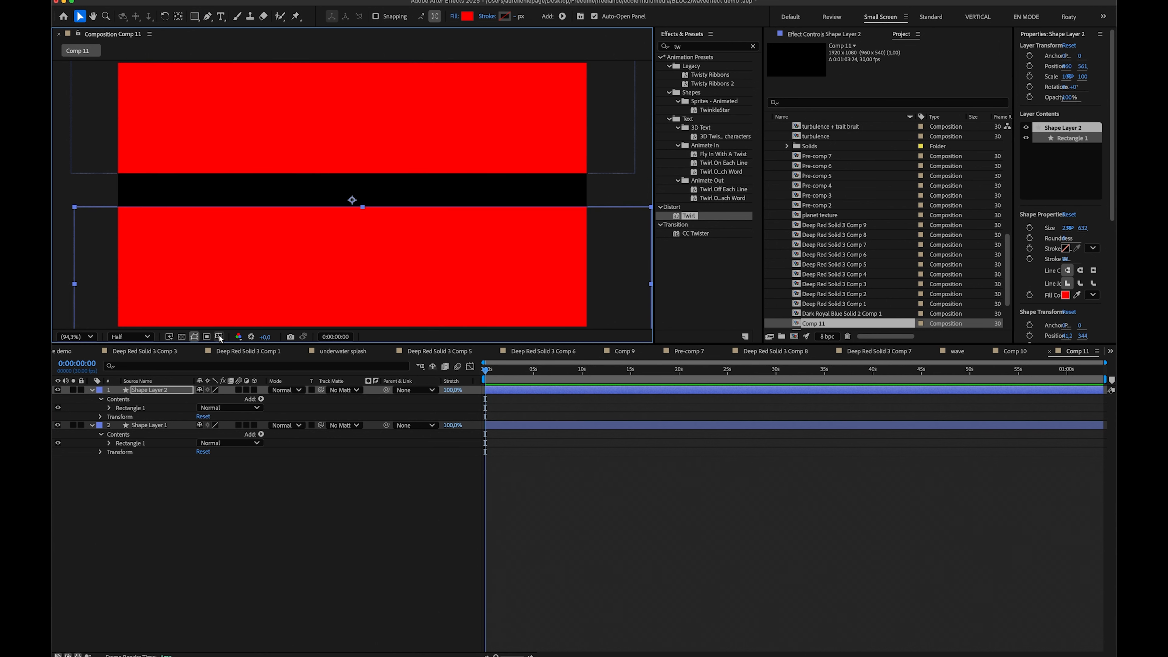
pyautogui.click(219, 338)
pyautogui.click(234, 360)
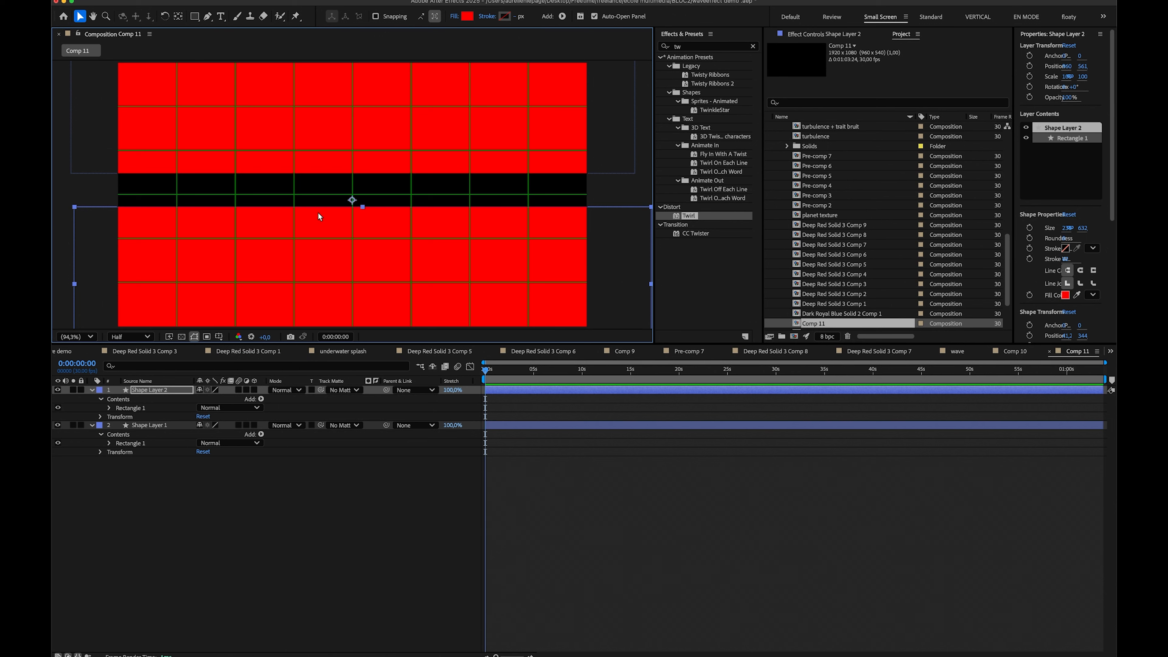
# - Move the upper rectangle on Shape Layer 1 down to a Y position of 567, then select both rectangle layers
pyautogui.click(149, 425)
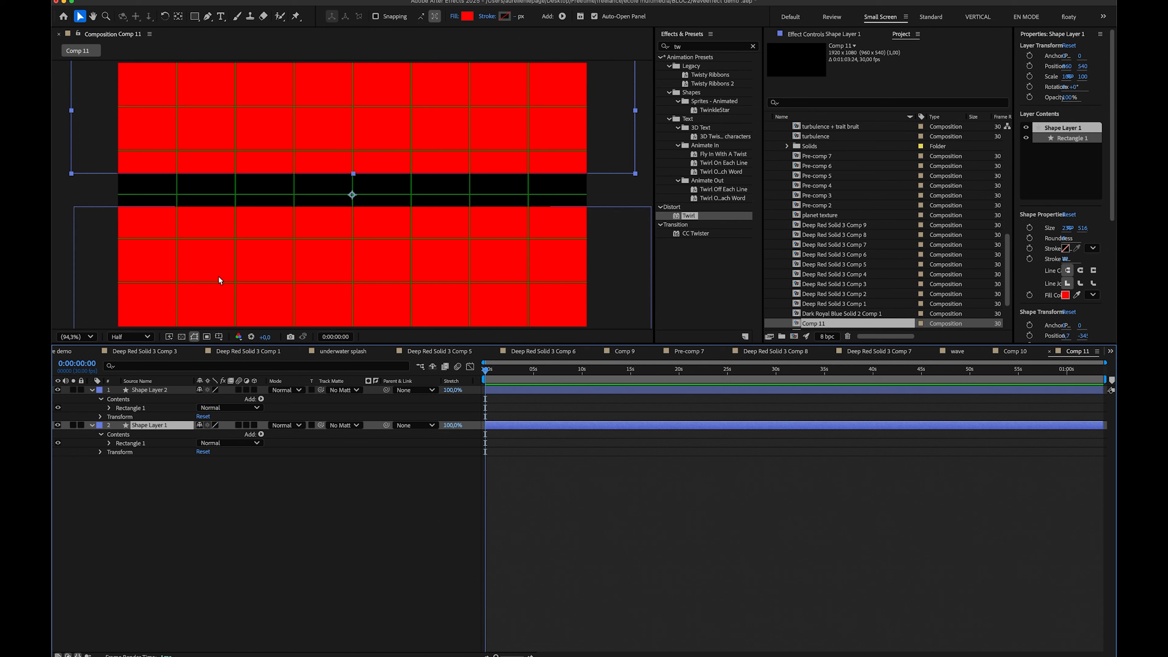
pyautogui.moveTo(260, 143); pyautogui.dragTo(256, 130)
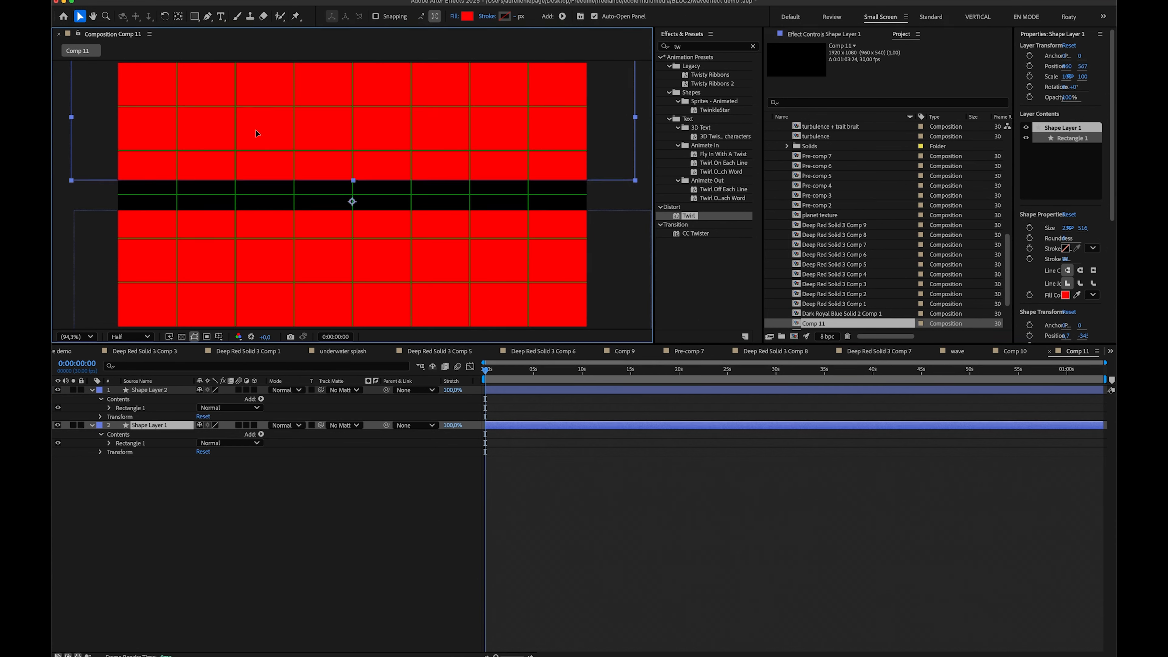
pyautogui.click(276, 447)
pyautogui.press('super+a')
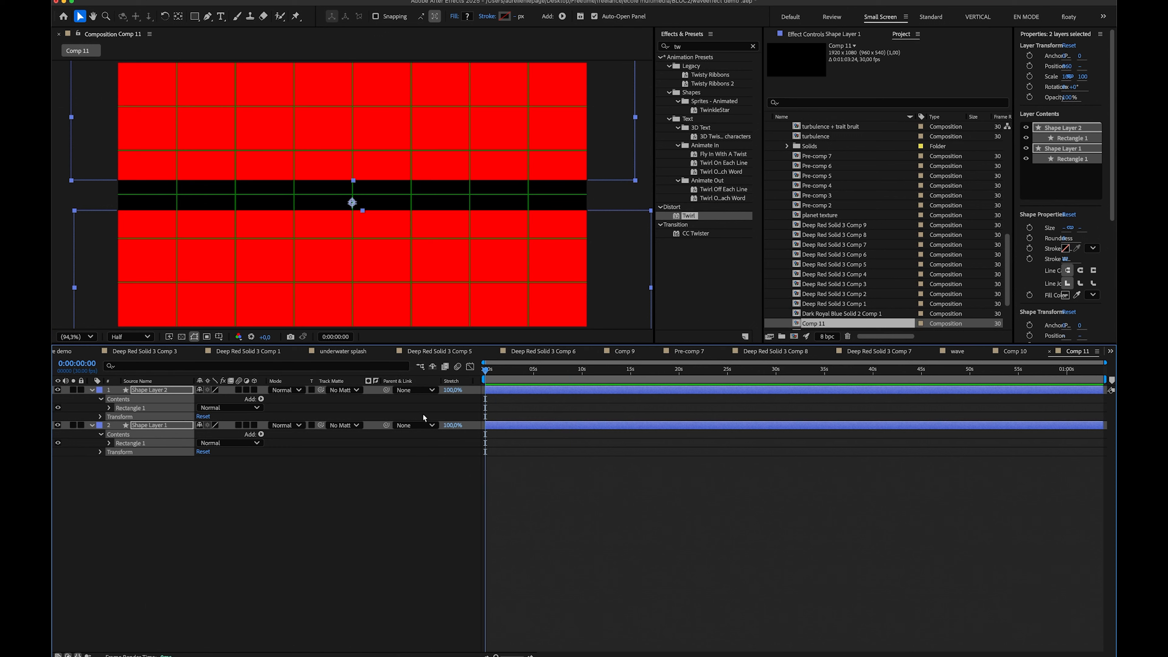
# - With no layer selected, start a Pen path just outside the composition's left edge and curve it to a crest on the first inner vertical grid line
pyautogui.click(230, 572)
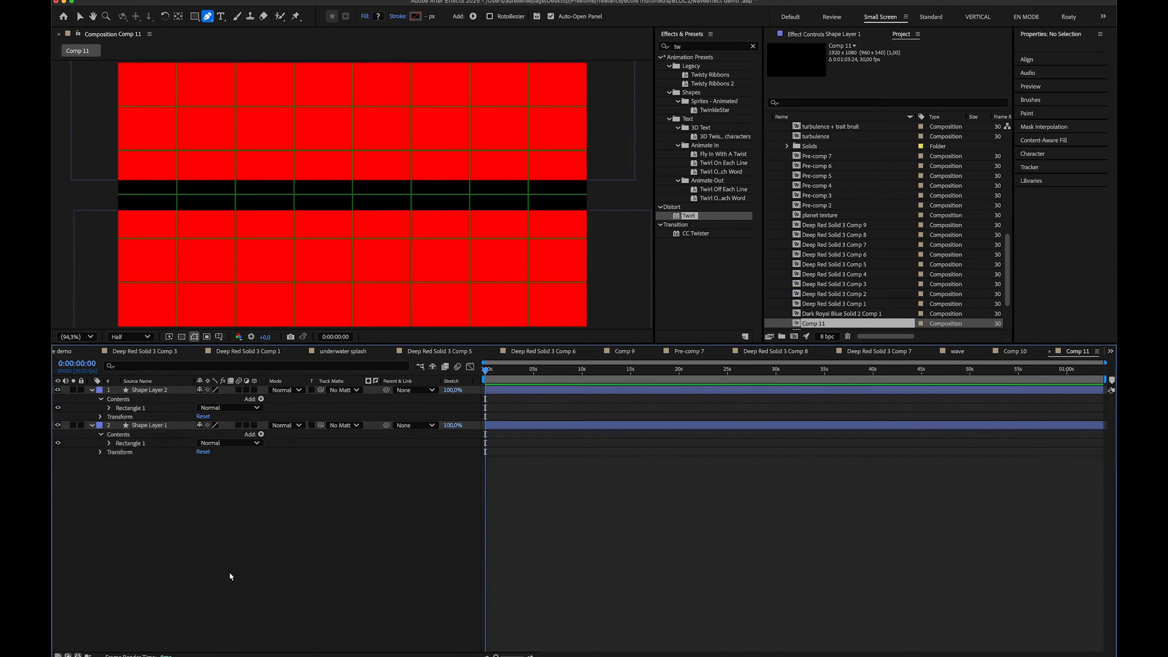
pyautogui.press('h')
pyautogui.moveTo(149, 276); pyautogui.dragTo(217, 263)
pyautogui.press('g')
pyautogui.moveTo(128, 228); pyautogui.dragTo(136, 214)
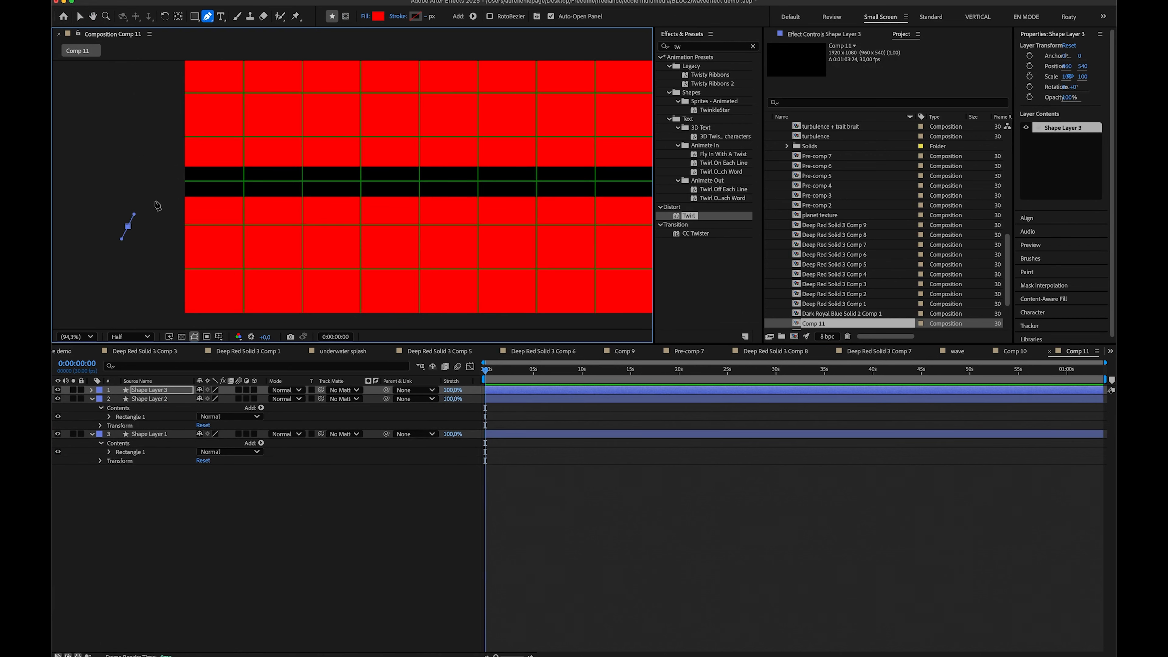
pyautogui.press('super+z')
pyautogui.click(138, 162)
pyautogui.click(205, 137)
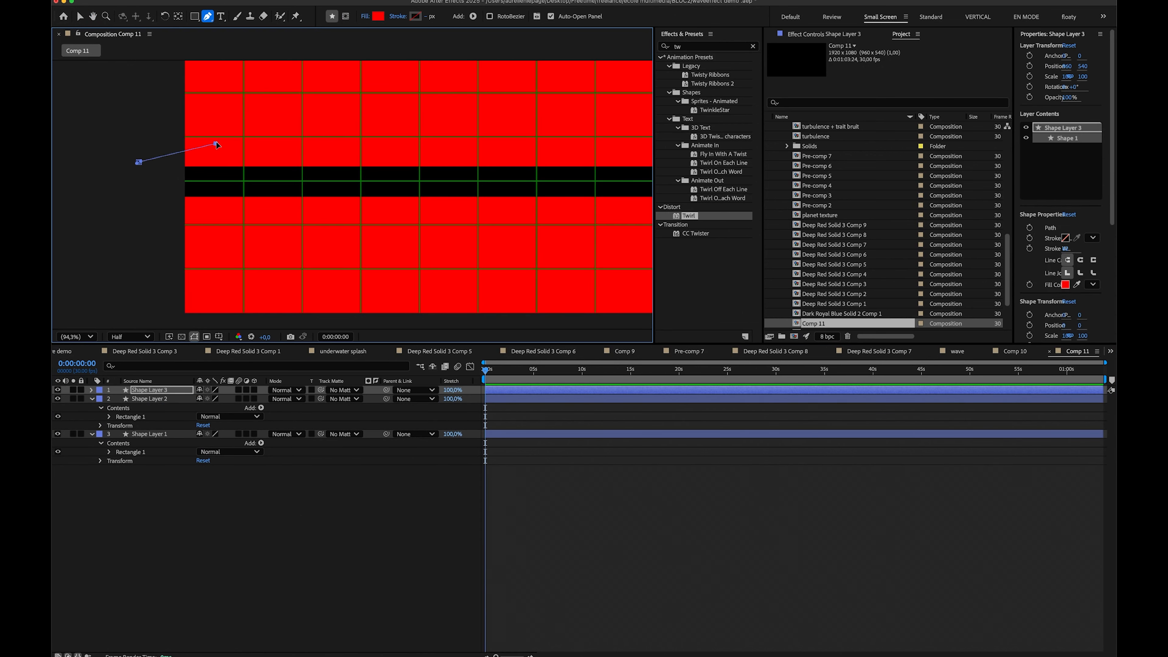
pyautogui.moveTo(211, 139); pyautogui.dragTo(250, 135)
pyautogui.press('super+z')
# - Continue the pen path as a smooth wave, alternating troughs and crests on successive vertical grid lines up to the composition's right edge
pyautogui.moveTo(303, 225); pyautogui.dragTo(329, 224)
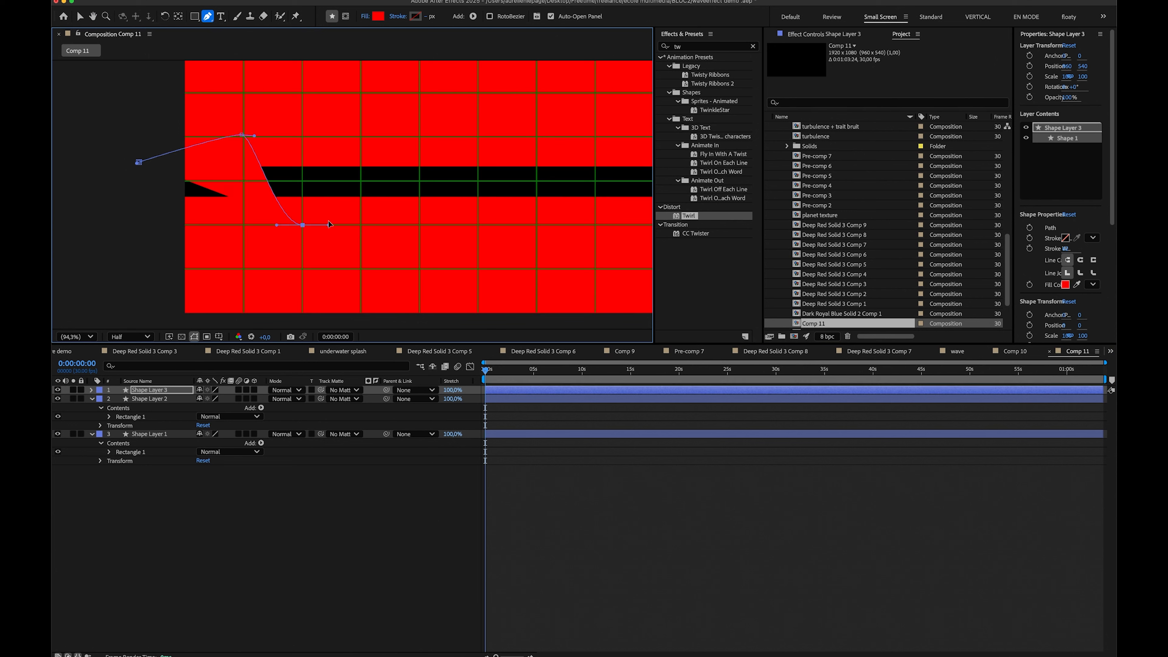
pyautogui.moveTo(361, 139); pyautogui.dragTo(388, 140)
pyautogui.moveTo(419, 222); pyautogui.dragTo(424, 226)
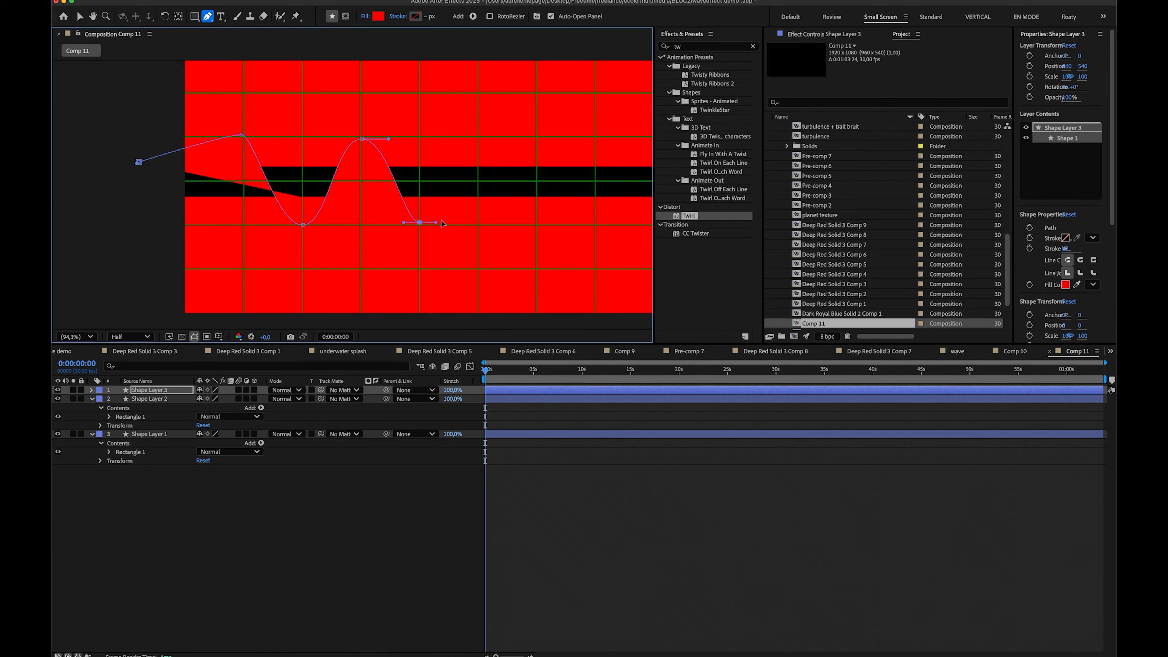
pyautogui.moveTo(478, 137); pyautogui.dragTo(495, 137)
pyautogui.click(537, 225)
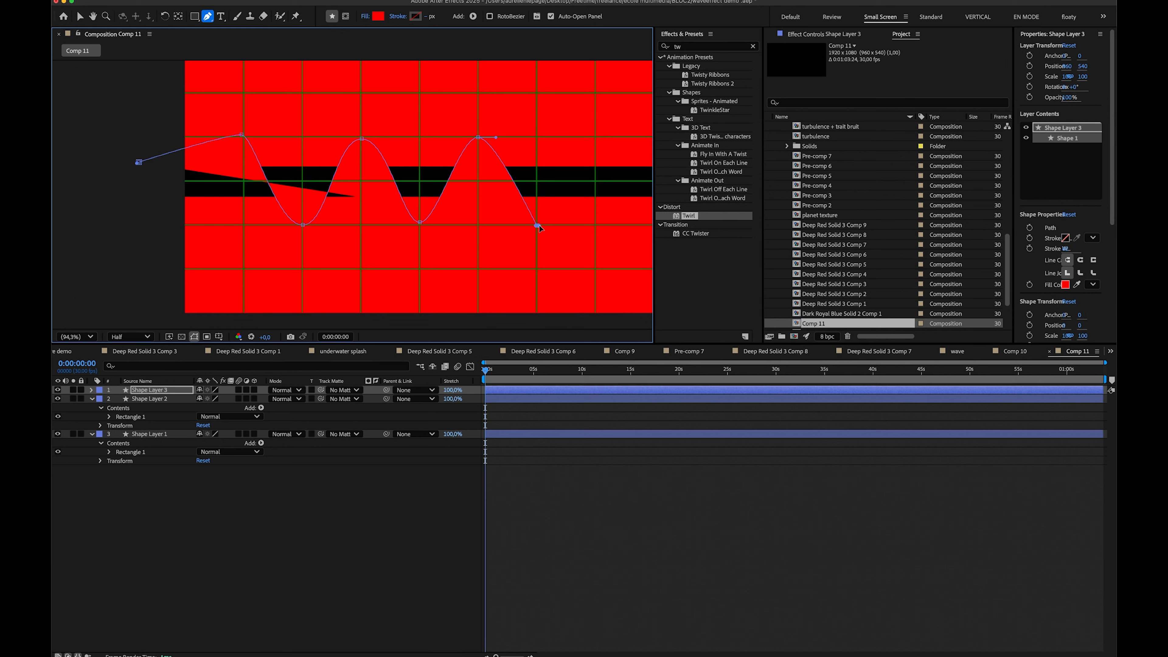
pyautogui.moveTo(539, 226); pyautogui.dragTo(551, 225)
pyautogui.moveTo(597, 138); pyautogui.dragTo(529, 147)
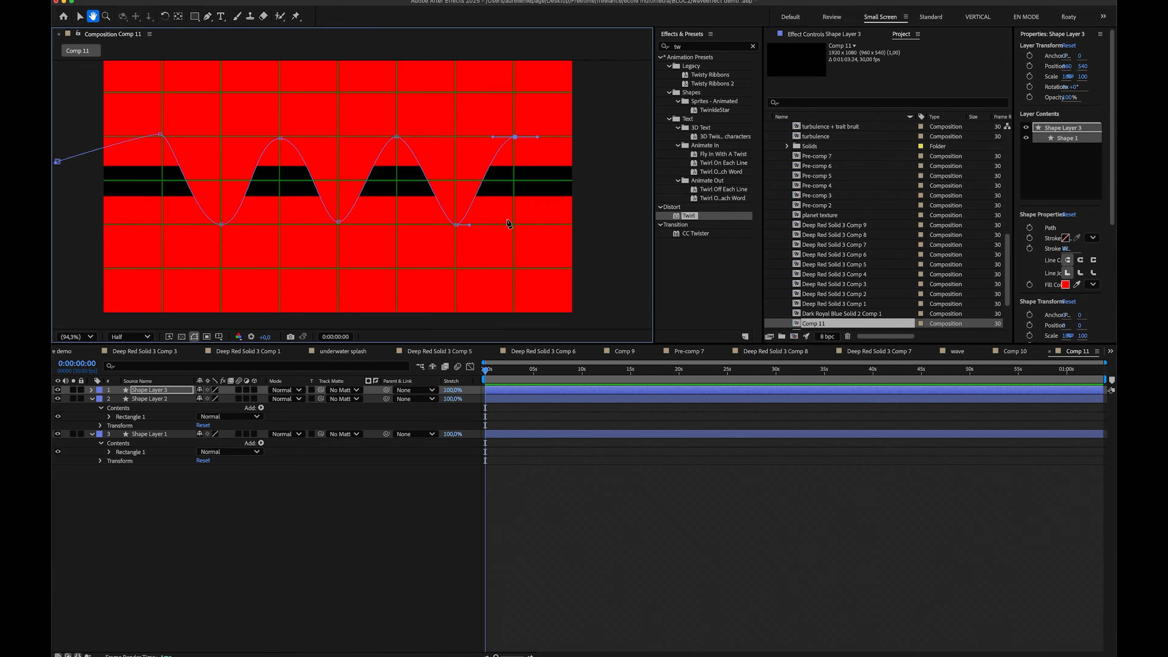
pyautogui.moveTo(574, 225); pyautogui.dragTo(622, 224)
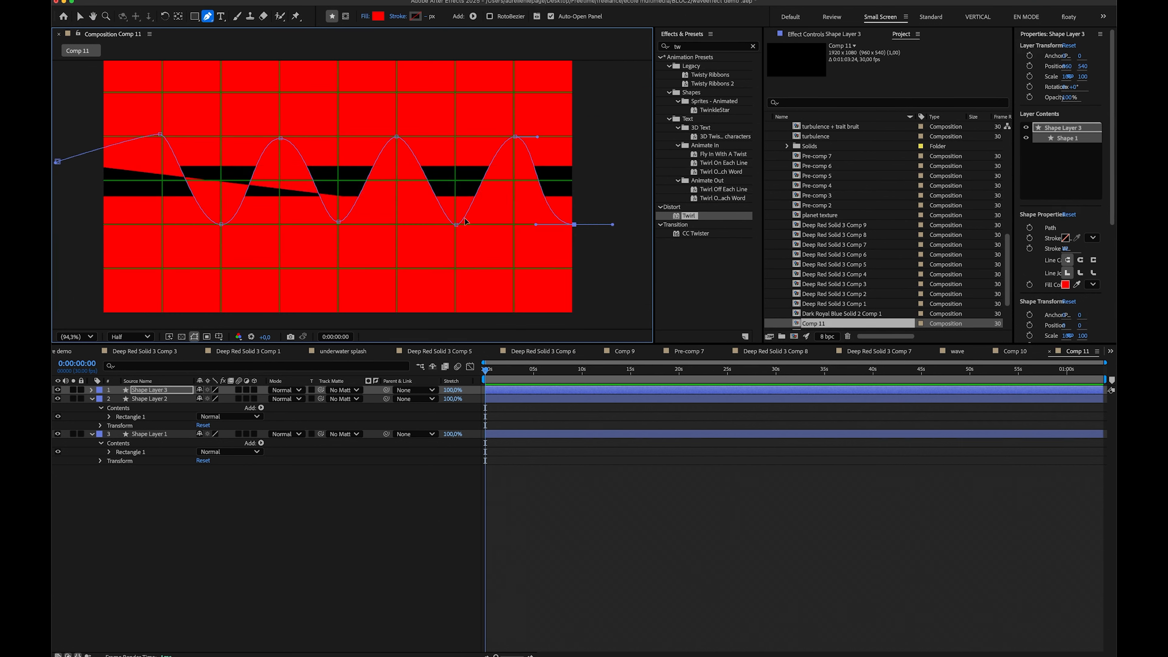
# - Give the wave path a white FFFFFF stroke 21 px wide and remove its fill
pyautogui.press('v')
pyautogui.click(507, 16)
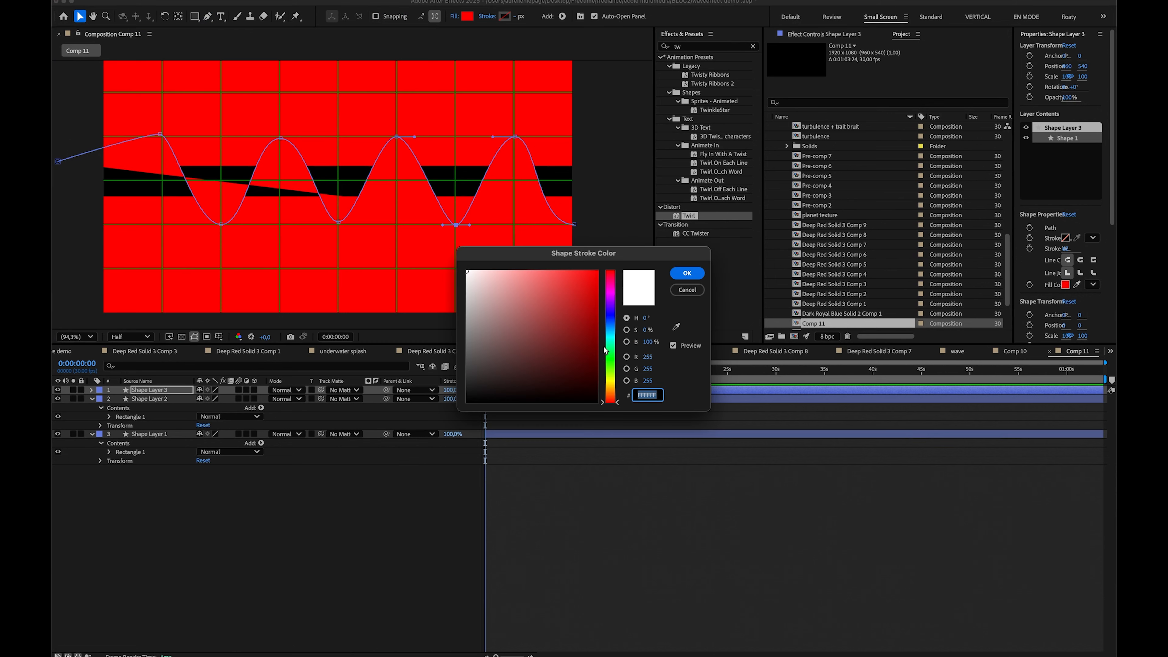
pyautogui.click(687, 273)
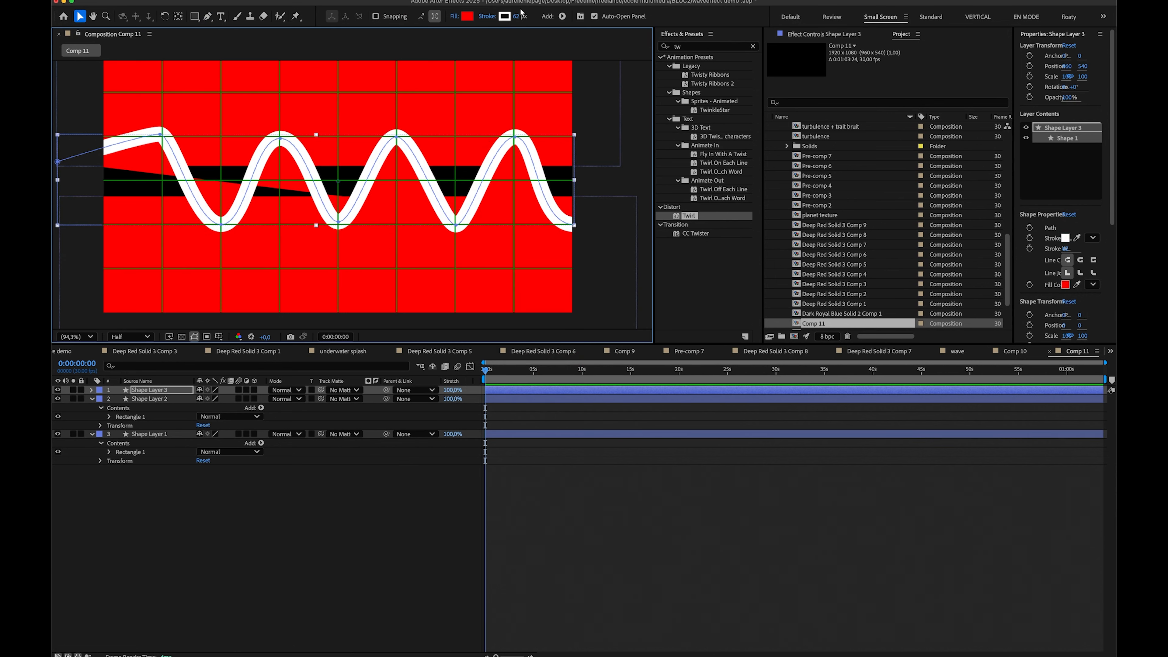
pyautogui.moveTo(516, 17); pyautogui.dragTo(504, 17)
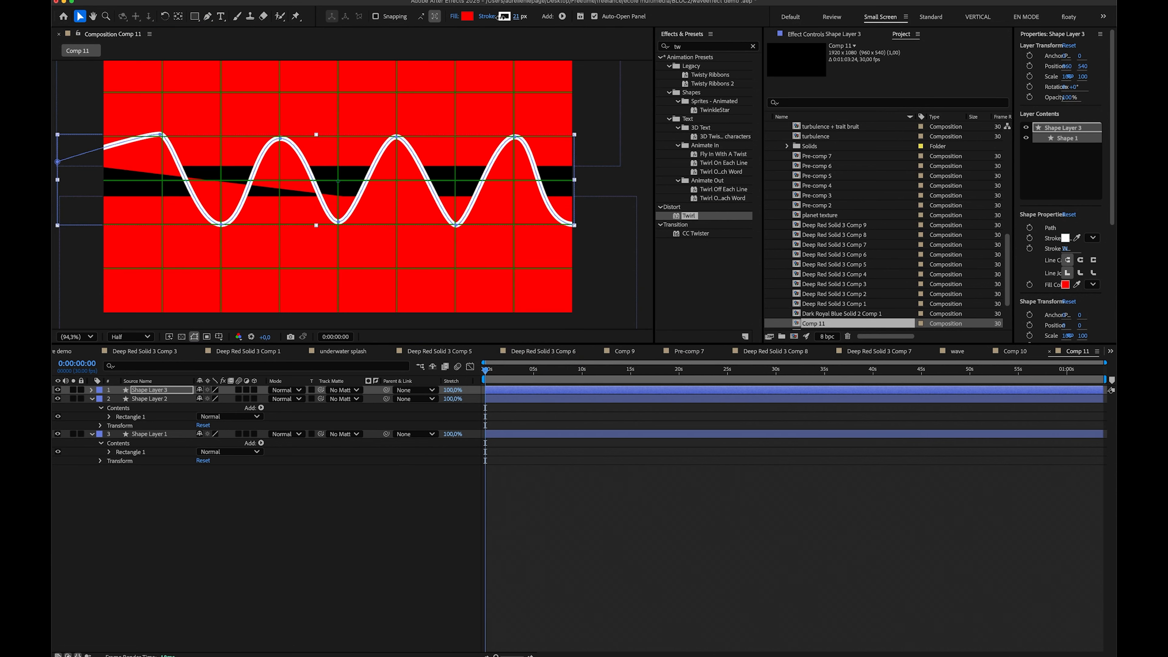
pyautogui.click(454, 17)
pyautogui.click(529, 308)
pyautogui.click(631, 364)
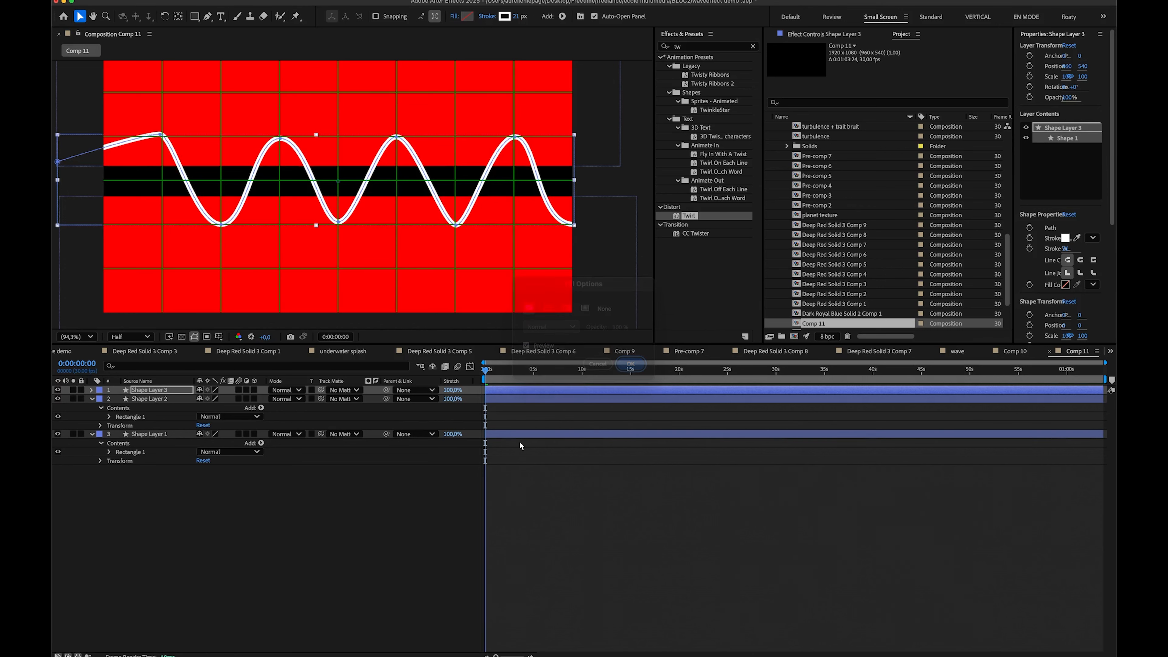
# - Change the fill of both rectangles on Shape Layer 1 and Shape Layer 2 to a darker red
pyautogui.click(149, 434)
pyautogui.keyDown('shift'); pyautogui.click(149, 399); pyautogui.keyUp('shift')
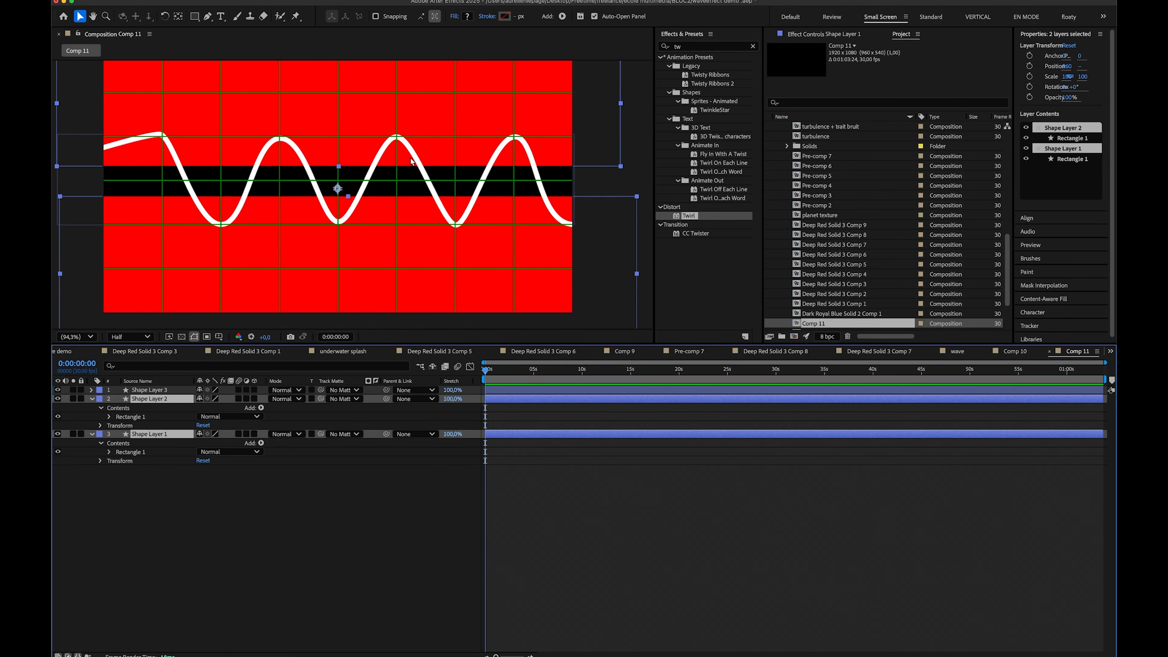
pyautogui.click(143, 391)
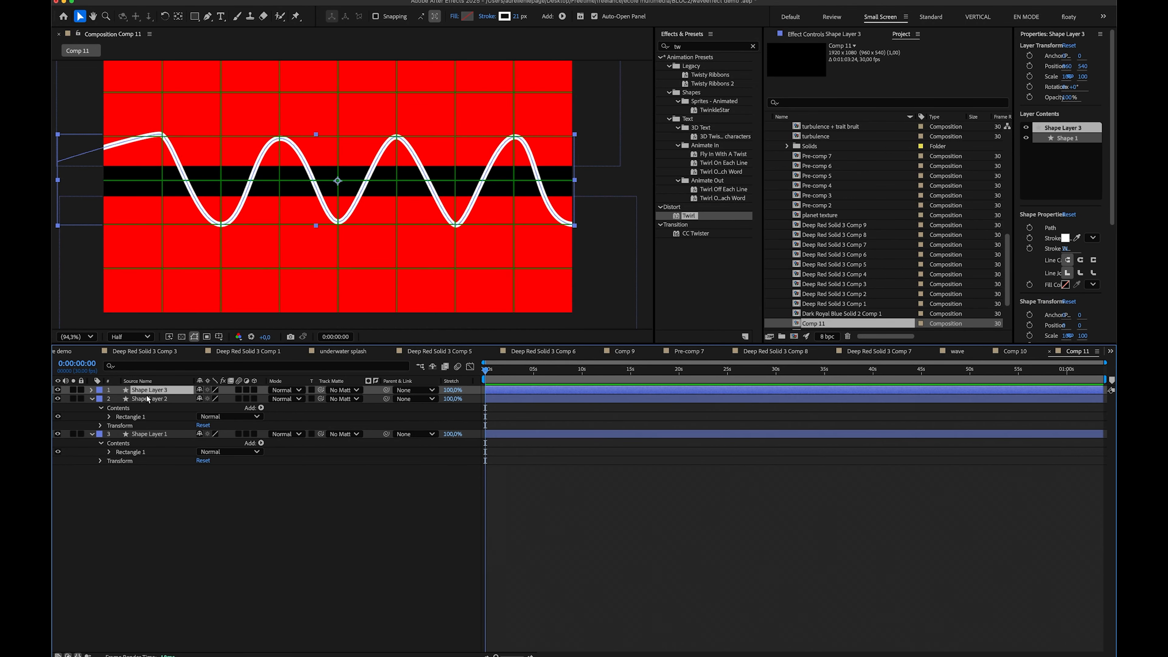
pyautogui.click(148, 398)
pyautogui.keyDown('shift'); pyautogui.click(159, 435); pyautogui.keyUp('shift')
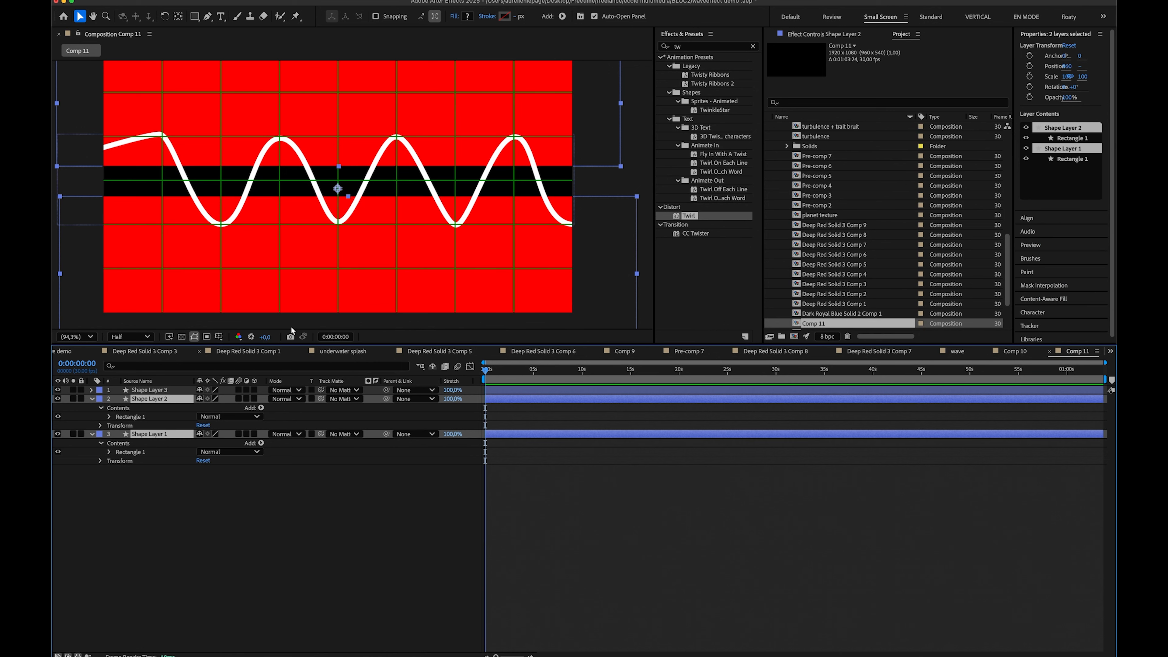
pyautogui.click(466, 17)
pyautogui.moveTo(564, 313); pyautogui.dragTo(615, 307)
pyautogui.click(688, 272)
pyautogui.click(366, 520)
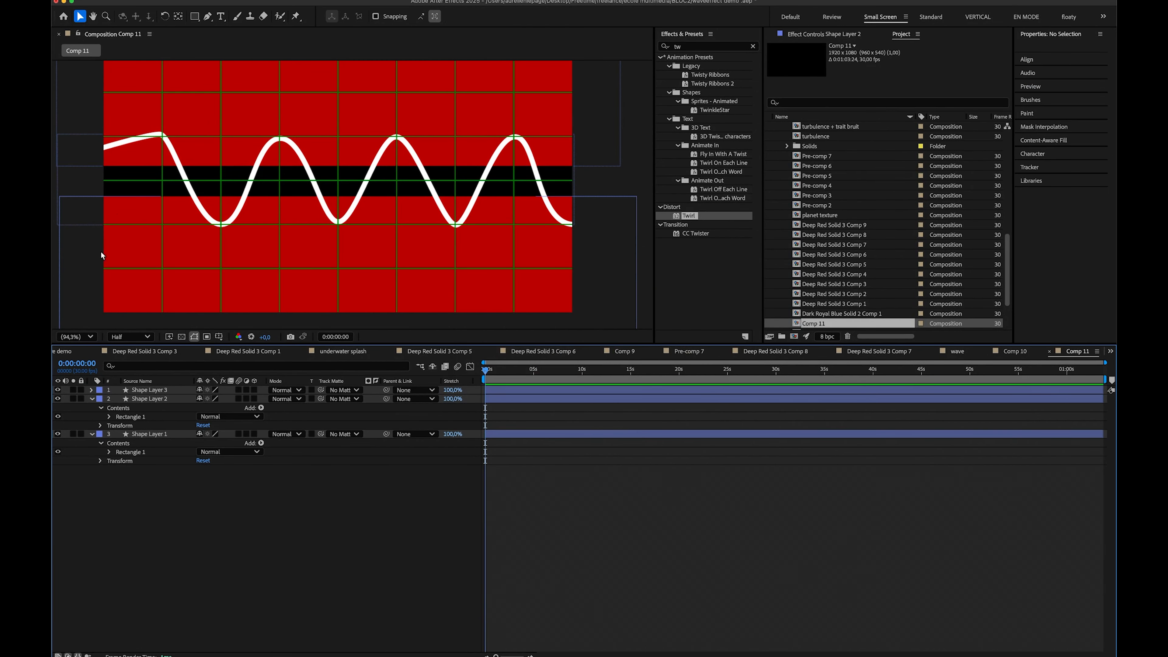
# - Filter the layer properties of Shape Layer 3 by "path" and select the wave's Path property
pyautogui.click(149, 390)
pyautogui.click(149, 367)
pyautogui.write('path')
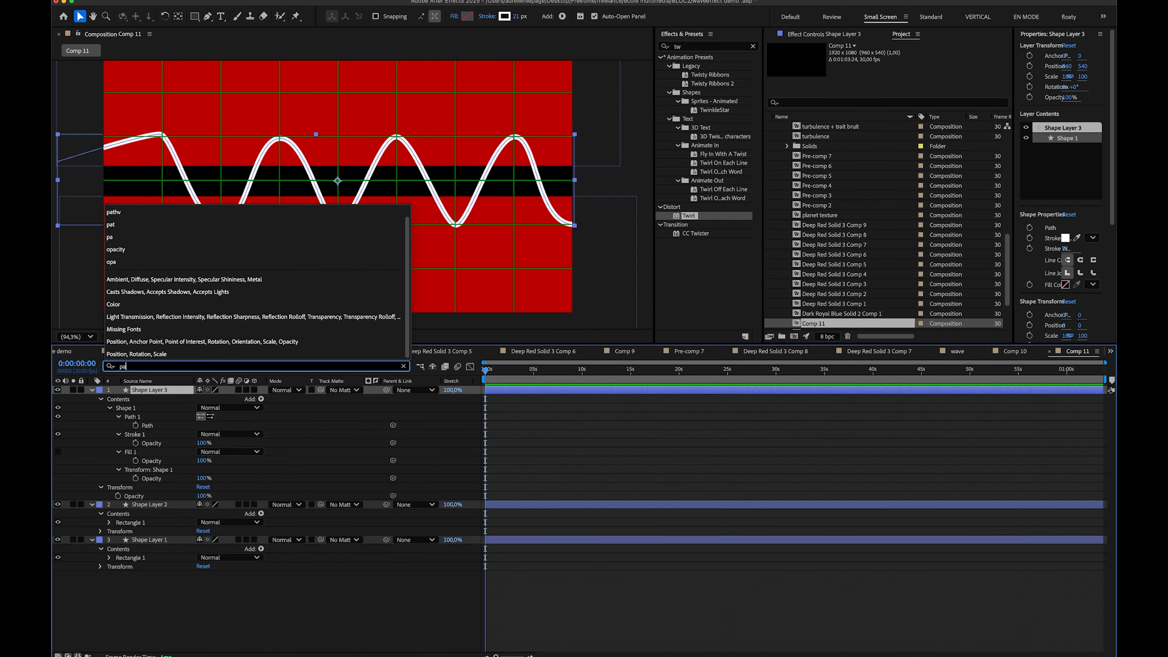
pyautogui.click(150, 424)
# - Reshape the wave's left end by lowering its start point, smoothing the first crest and adjusting the first trough
pyautogui.moveTo(148, 256); pyautogui.dragTo(253, 253)
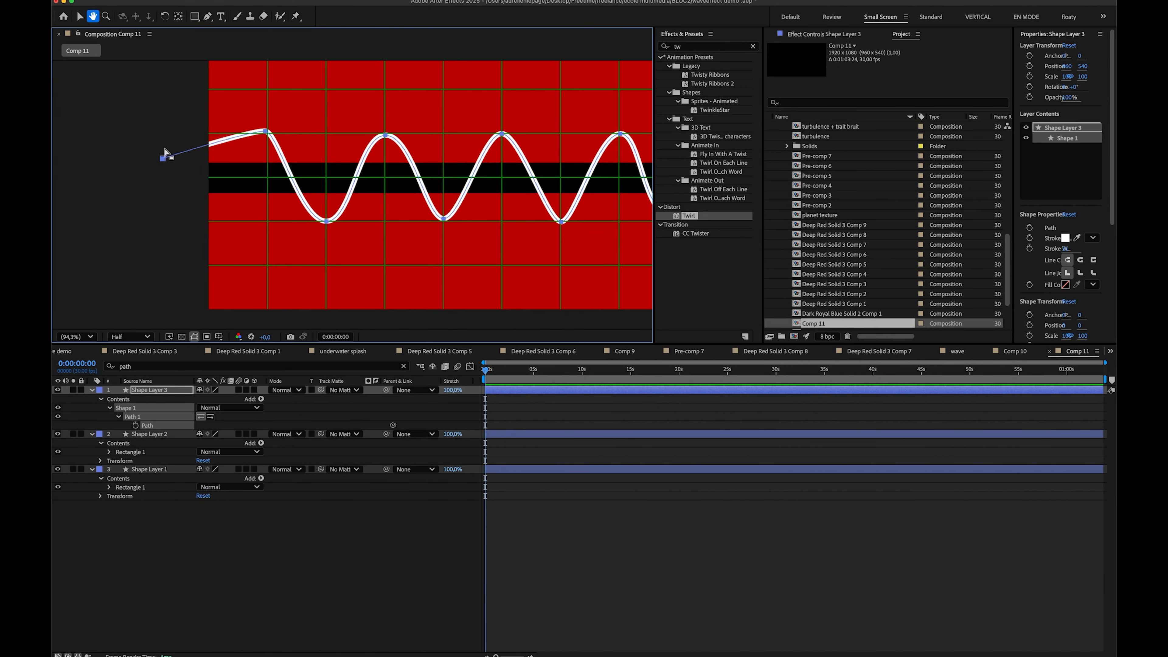
pyautogui.moveTo(163, 158); pyautogui.dragTo(158, 207)
pyautogui.moveTo(253, 130)
pyautogui.mouseDown()
pyautogui.moveTo(214, 128)
pyautogui.moveTo(269, 135)
pyautogui.mouseUp()
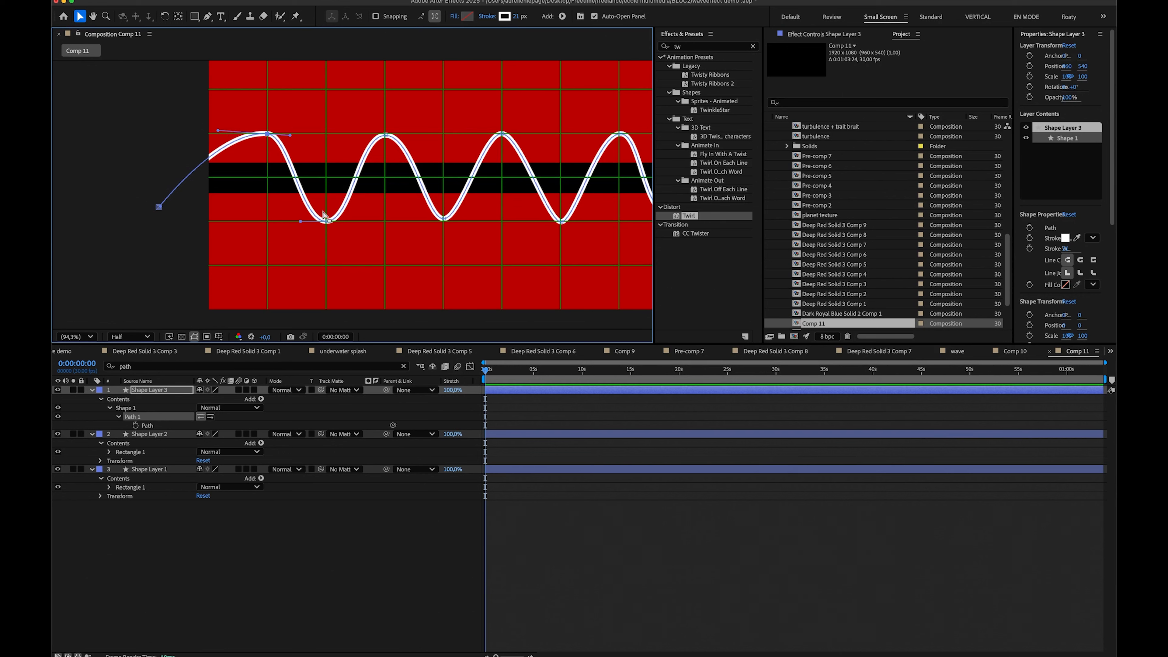
pyautogui.rightClick(329, 221)
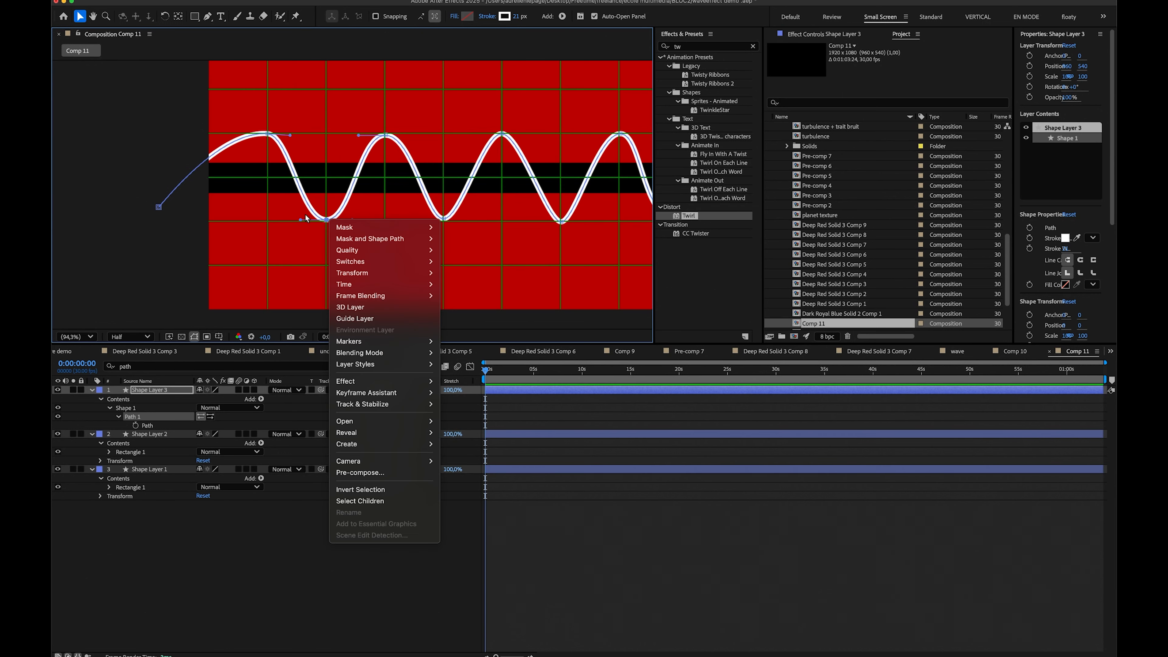
pyautogui.click(226, 554)
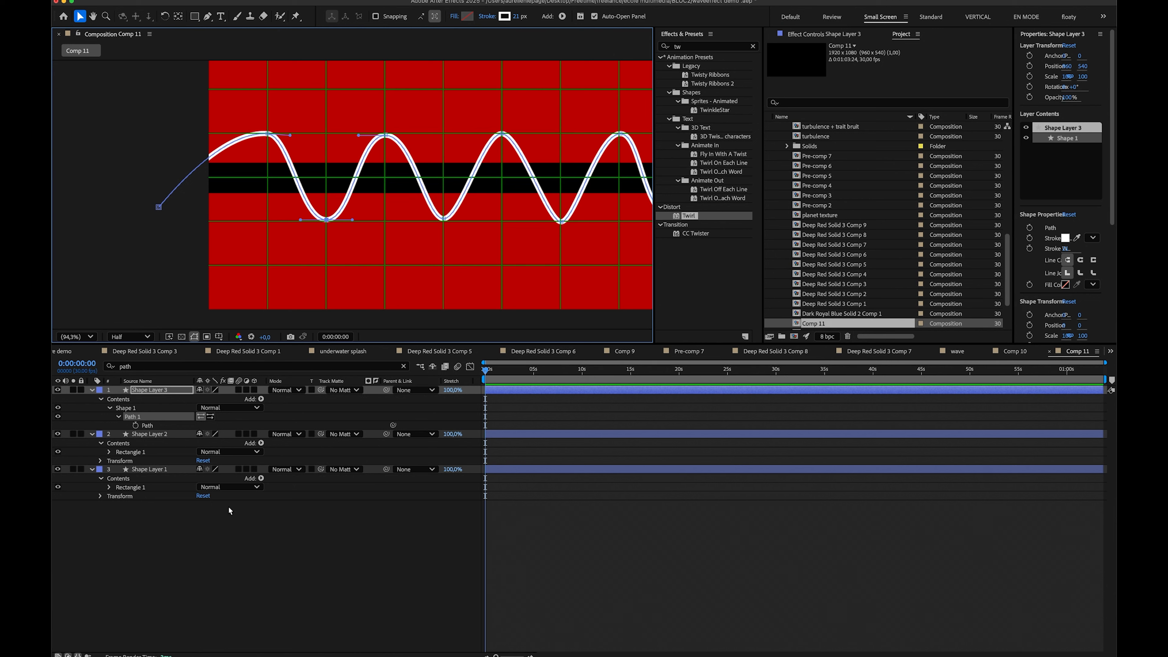
# - Rename Shape Layer 3 to "fil"
pyautogui.click(157, 390)
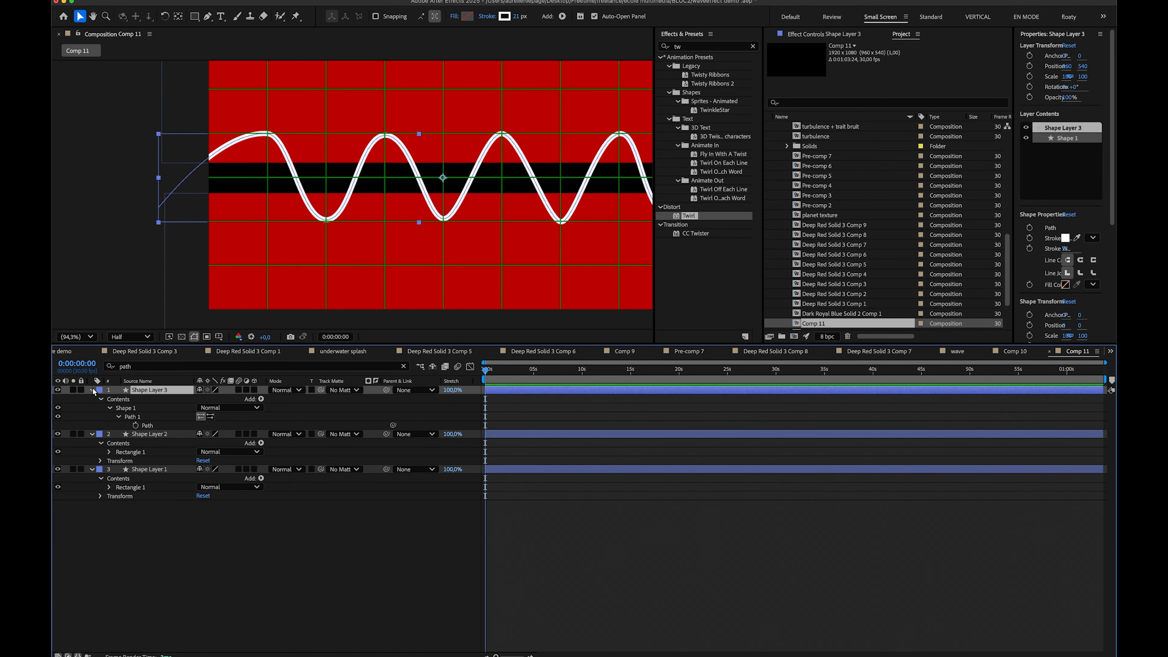
pyautogui.write('fil')
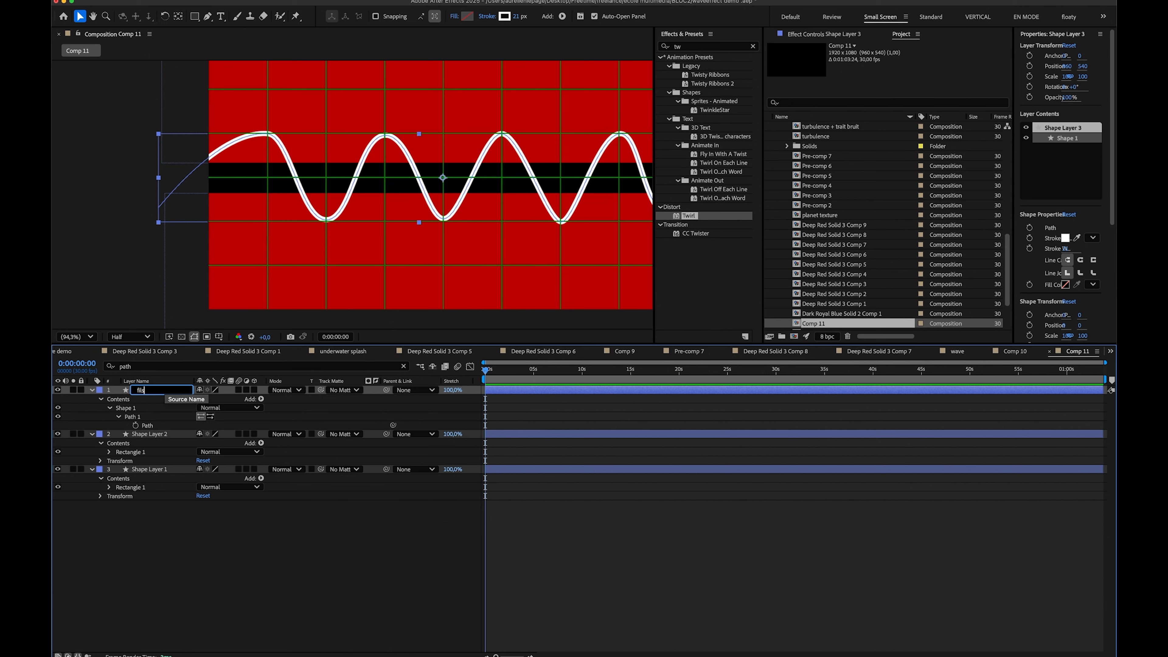
pyautogui.press('Return')
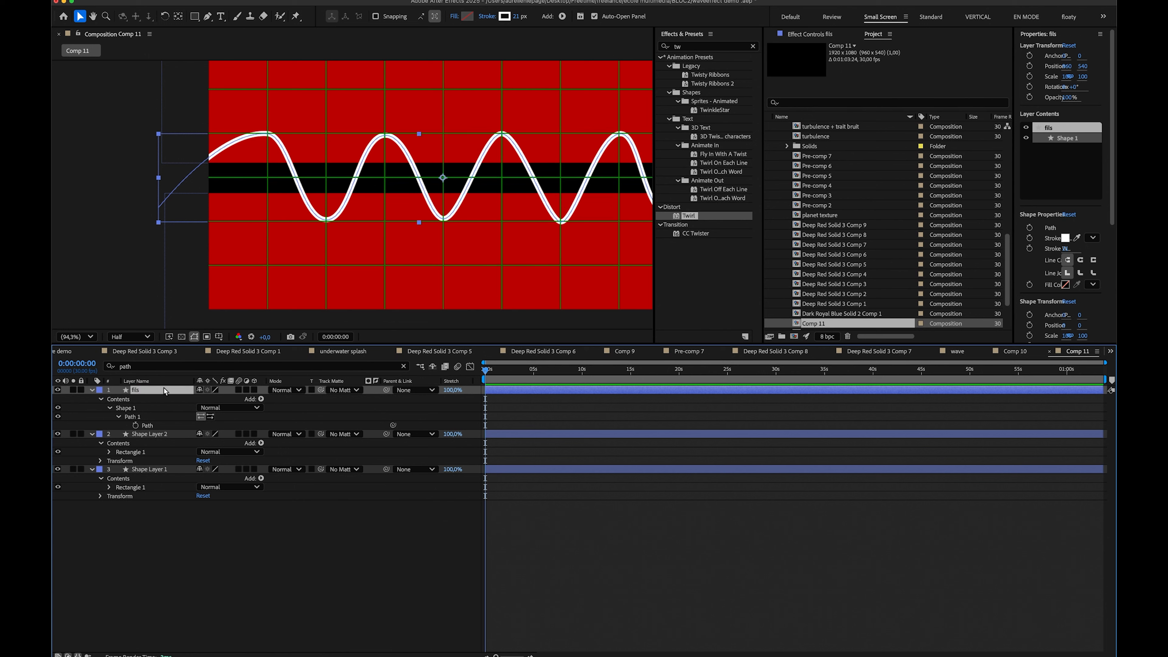
pyautogui.press('Return')
pyautogui.press('BackSpace')
pyautogui.write('fil')
pyautogui.press('Return')
# - Add a Trim Paths operator to the fil layer's contents
pyautogui.click(261, 399)
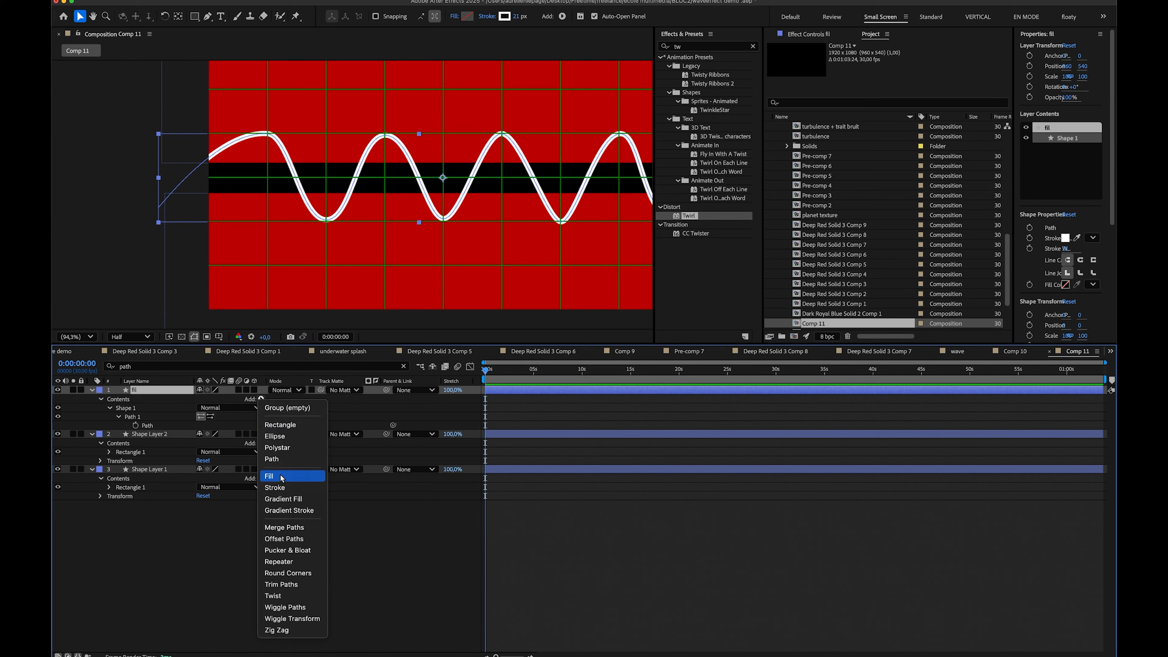
pyautogui.click(278, 585)
pyautogui.click(109, 434)
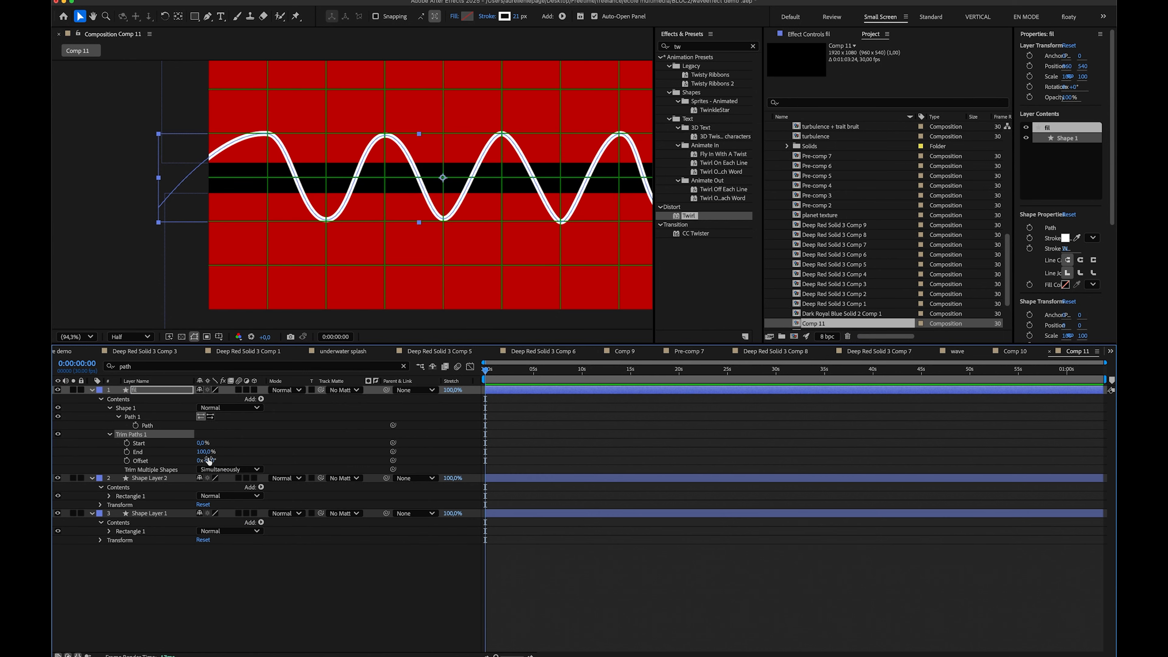
# - Keyframe the Trim Paths End on fil from 0% at 0:00:00:00 to 100% at 0:00:03:26, and scrub through the result
pyautogui.moveTo(206, 452); pyautogui.dragTo(130, 452)
pyautogui.click(127, 451)
pyautogui.click(522, 370)
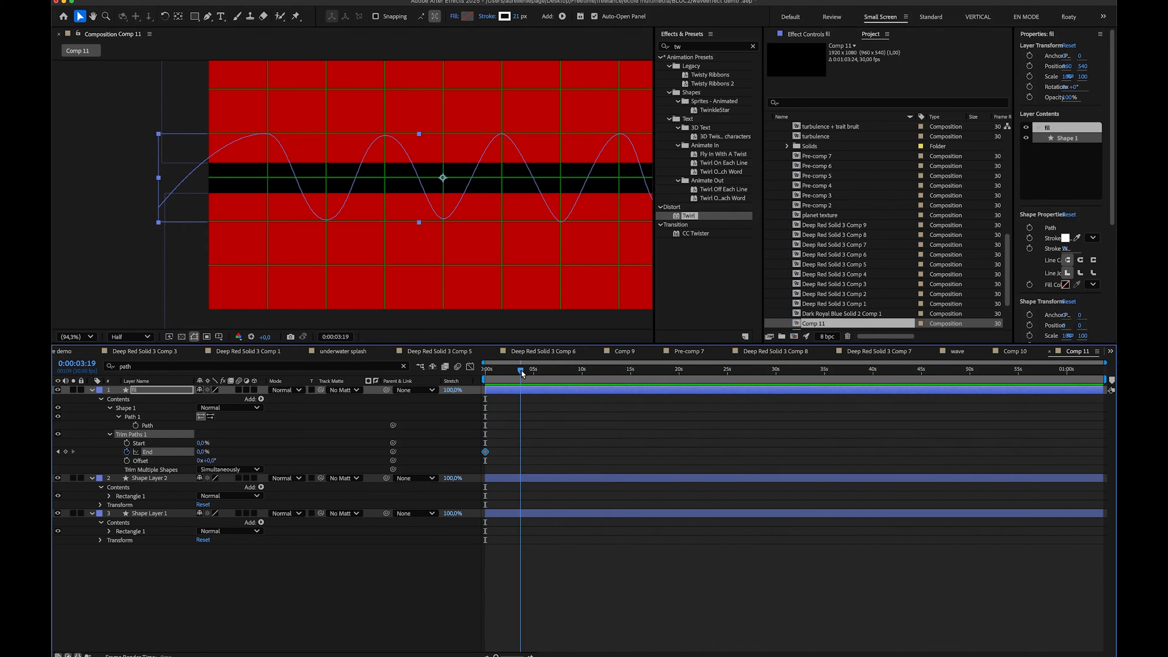
pyautogui.moveTo(203, 454); pyautogui.dragTo(292, 456)
pyautogui.click(362, 594)
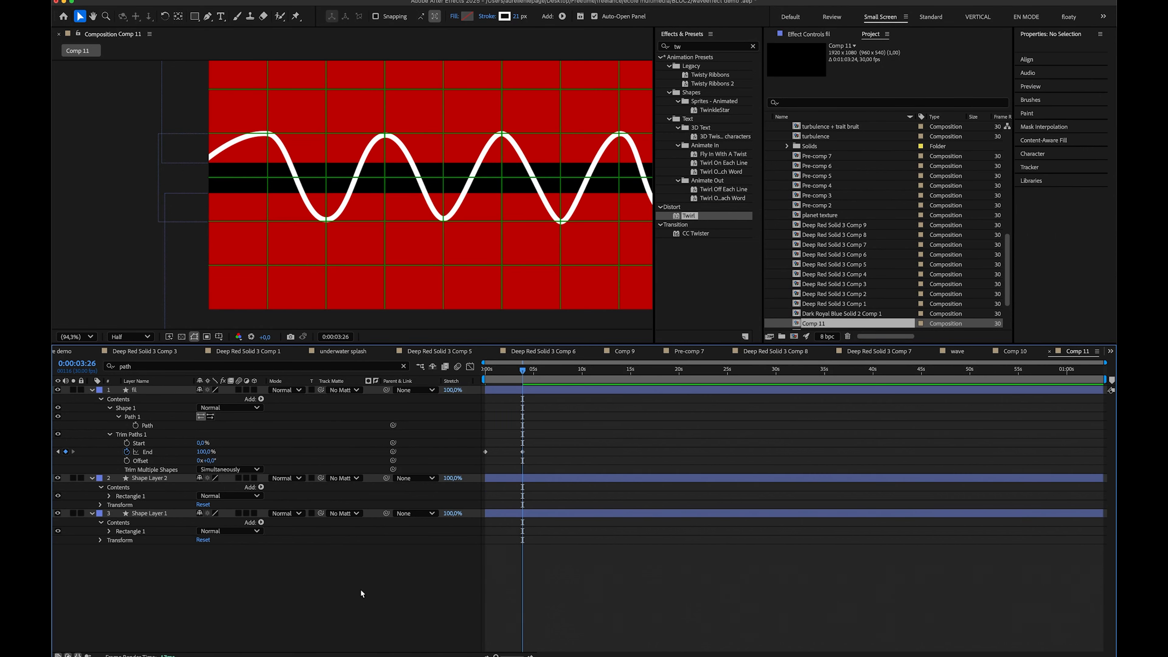
pyautogui.moveTo(522, 371); pyautogui.dragTo(424, 380)
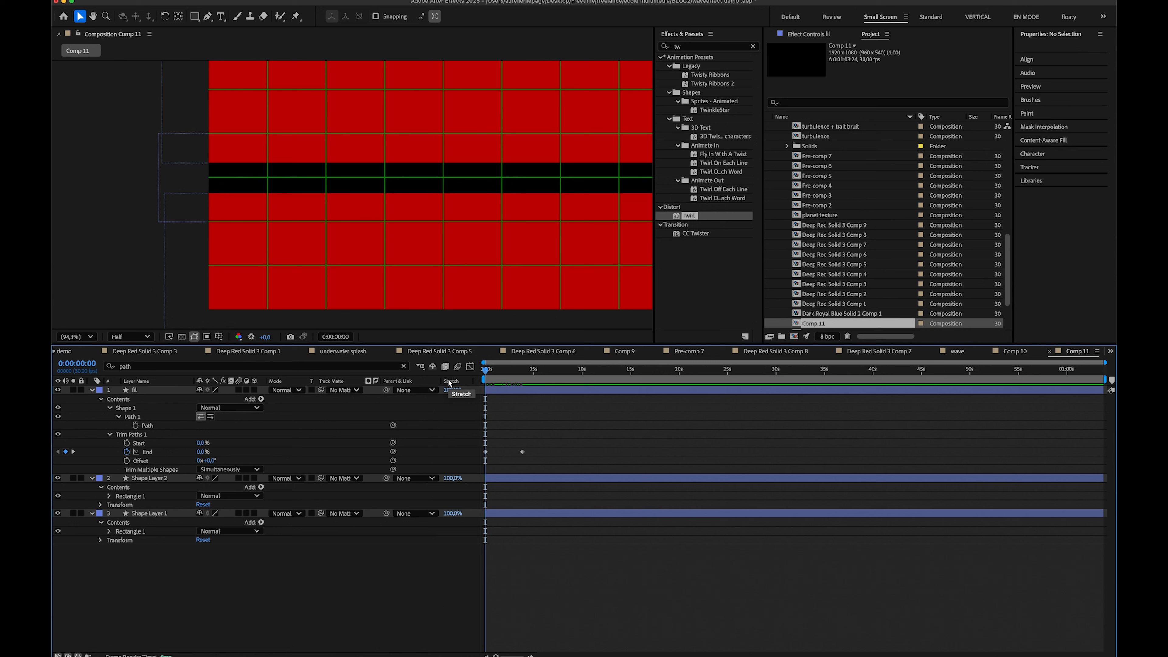
pyautogui.moveTo(487, 373)
pyautogui.mouseDown()
pyautogui.moveTo(510, 376)
pyautogui.moveTo(503, 365)
pyautogui.mouseUp()
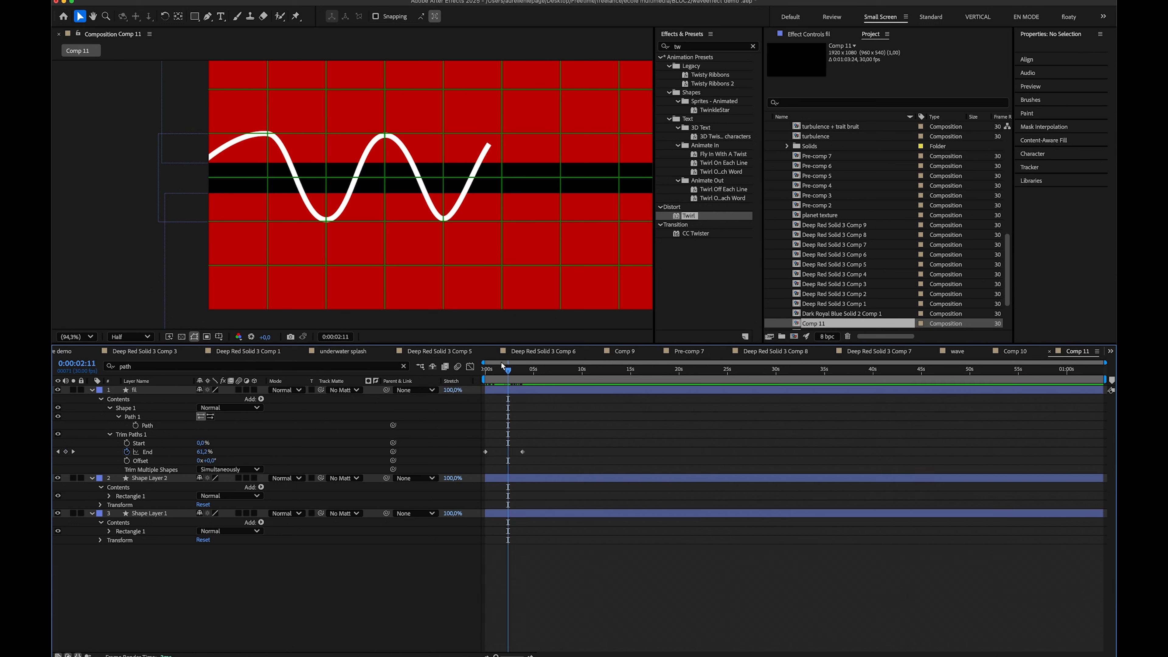
# - Create nulls for all points of the fil layer's path with the Create Nulls From Paths script, using Points Follow Nulls
pyautogui.click(143, 424)
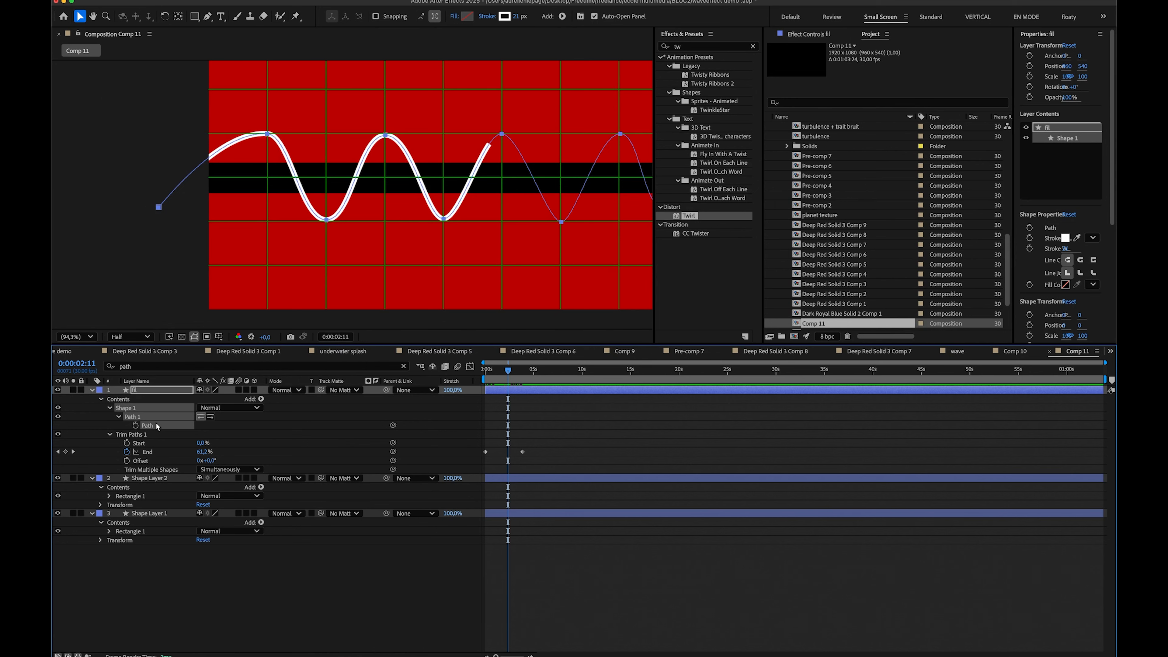
pyautogui.click(357, 0)
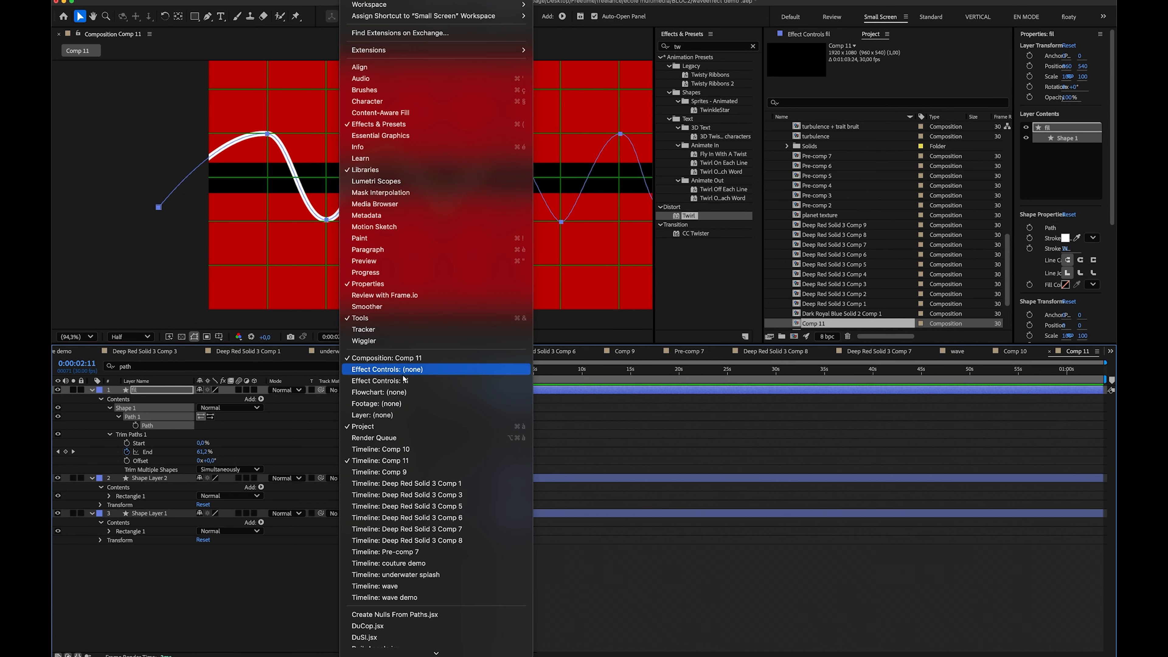
pyautogui.click(405, 616)
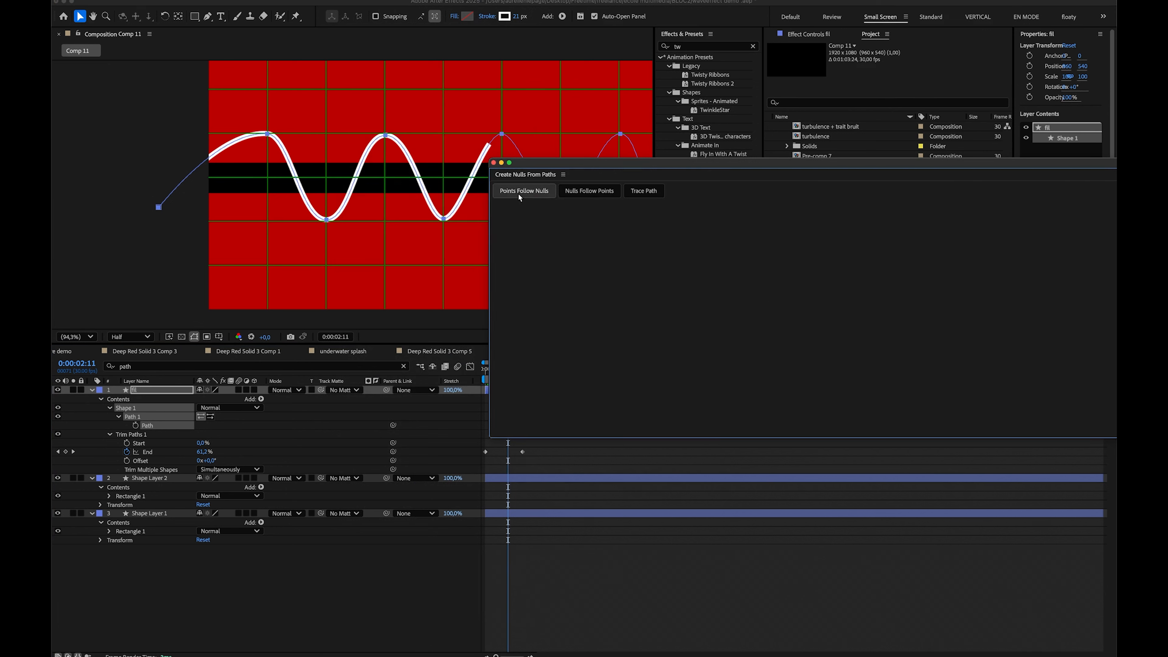
pyautogui.click(523, 190)
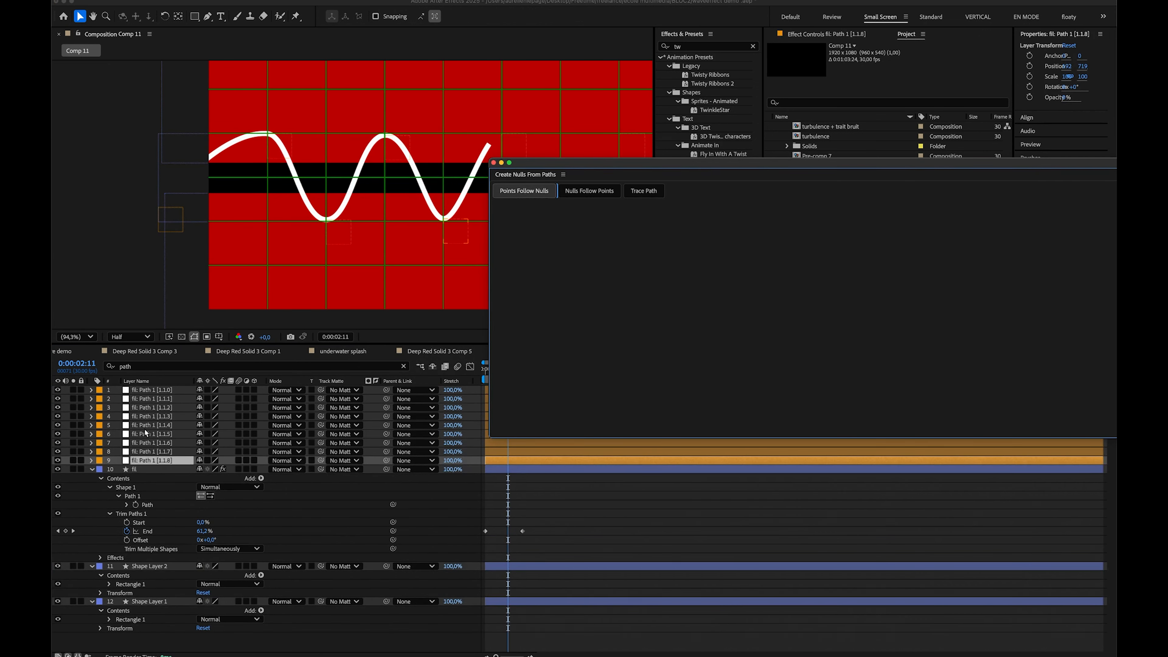
pyautogui.click(147, 504)
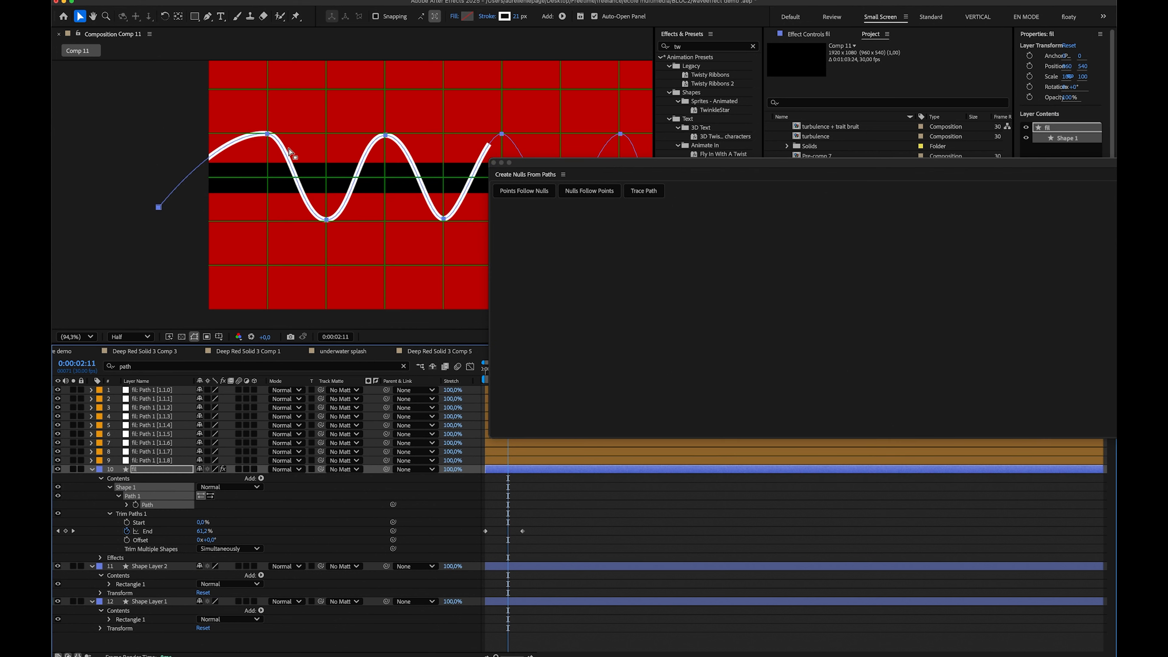
# - Set the label colour of all nine path nulls to Blue and close the Create Nulls From Paths window
pyautogui.click(173, 459)
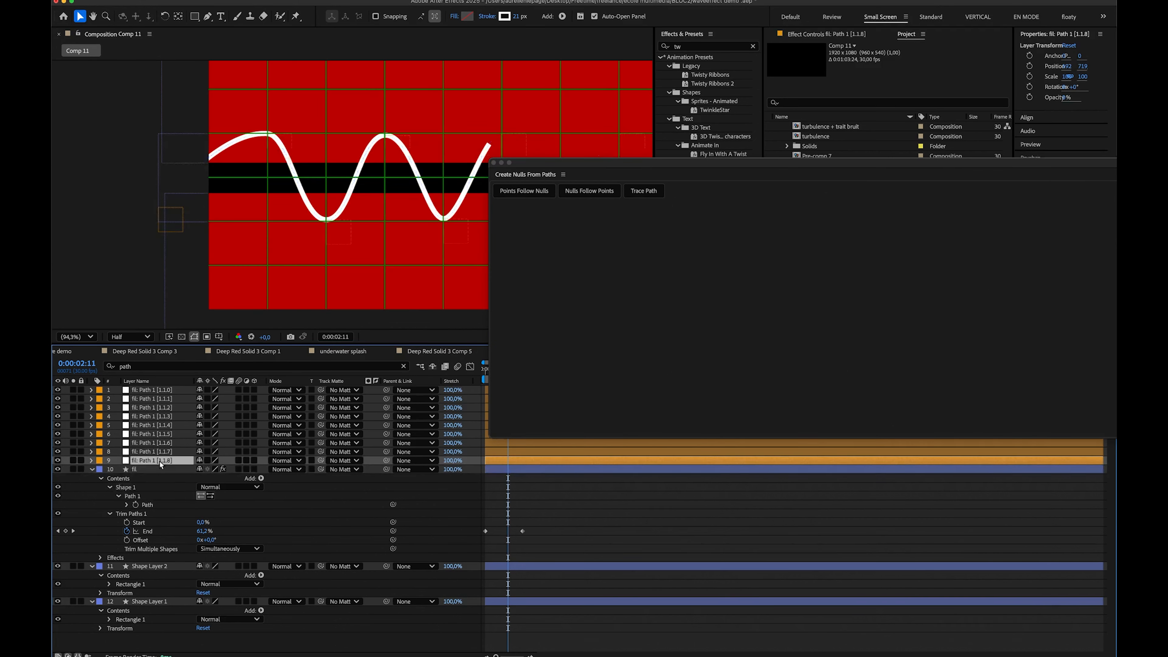
pyautogui.keyDown('shift'); pyautogui.click(159, 390); pyautogui.keyUp('shift')
pyautogui.click(100, 391)
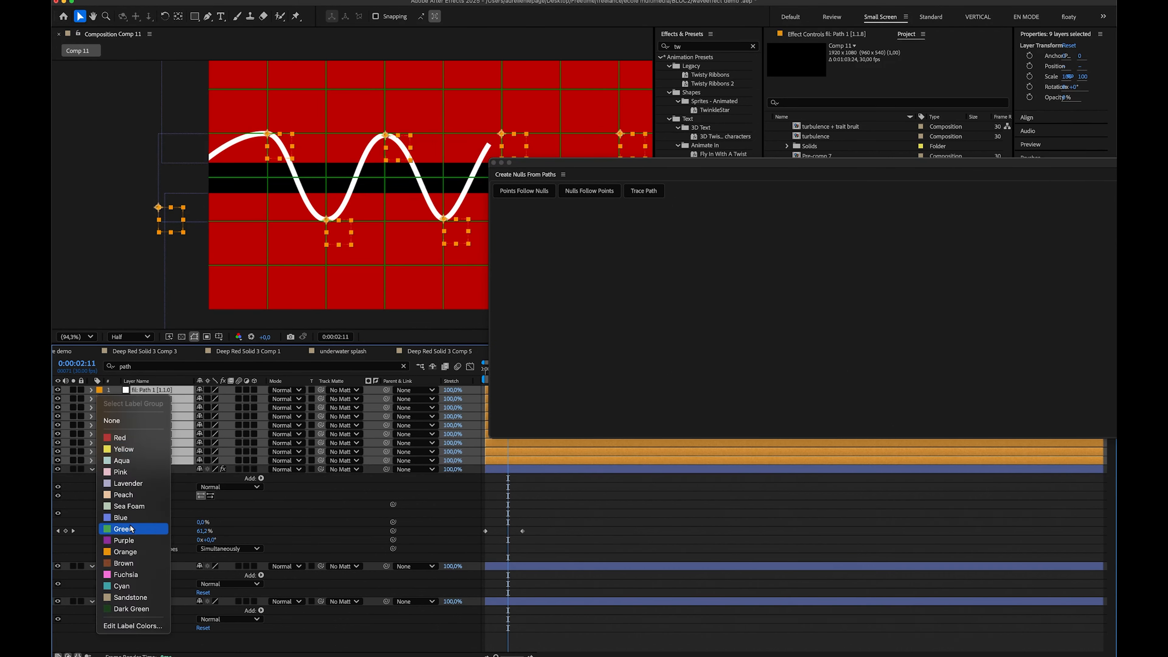
pyautogui.click(126, 521)
pyautogui.click(398, 524)
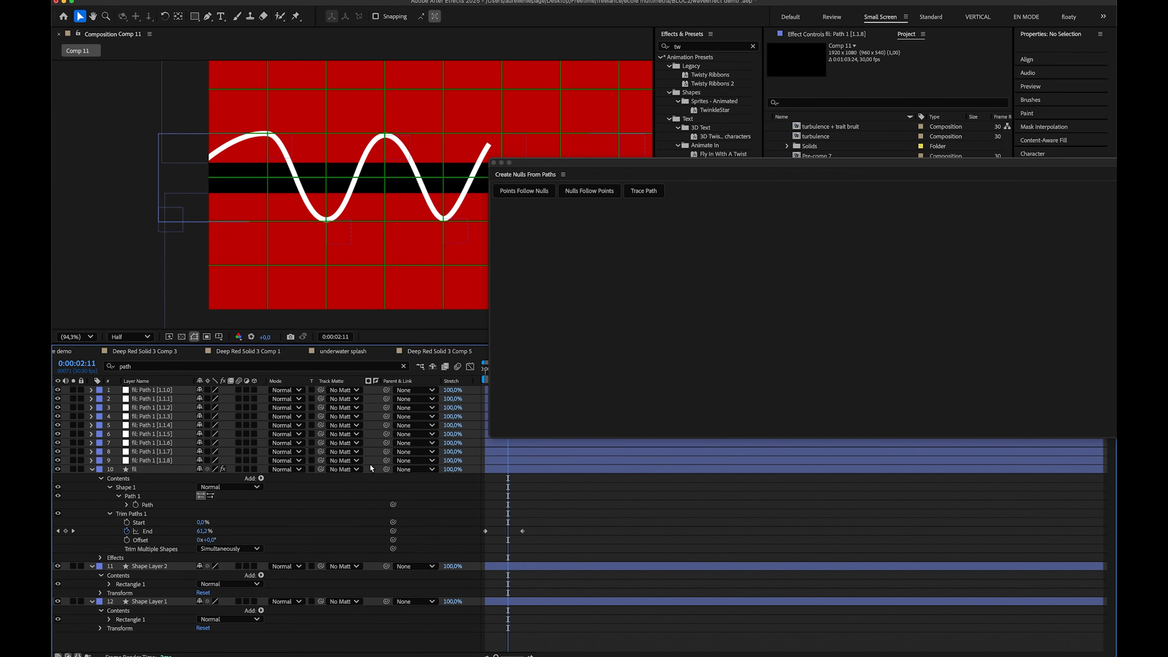
pyautogui.click(493, 163)
# - Add Position keyframes to all nine path nulls at 0:00:01:02 and shift those keyframes to about 0:00:02:11
pyautogui.click(148, 399)
pyautogui.click(147, 390)
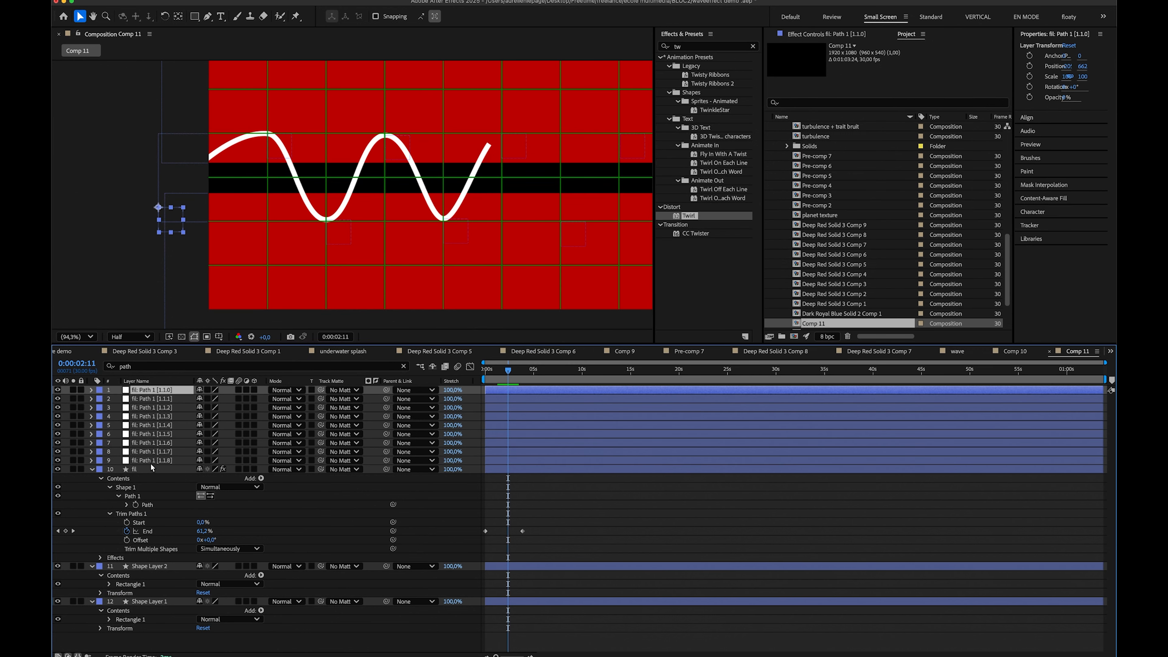
pyautogui.keyDown('shift'); pyautogui.click(158, 460); pyautogui.keyUp('shift')
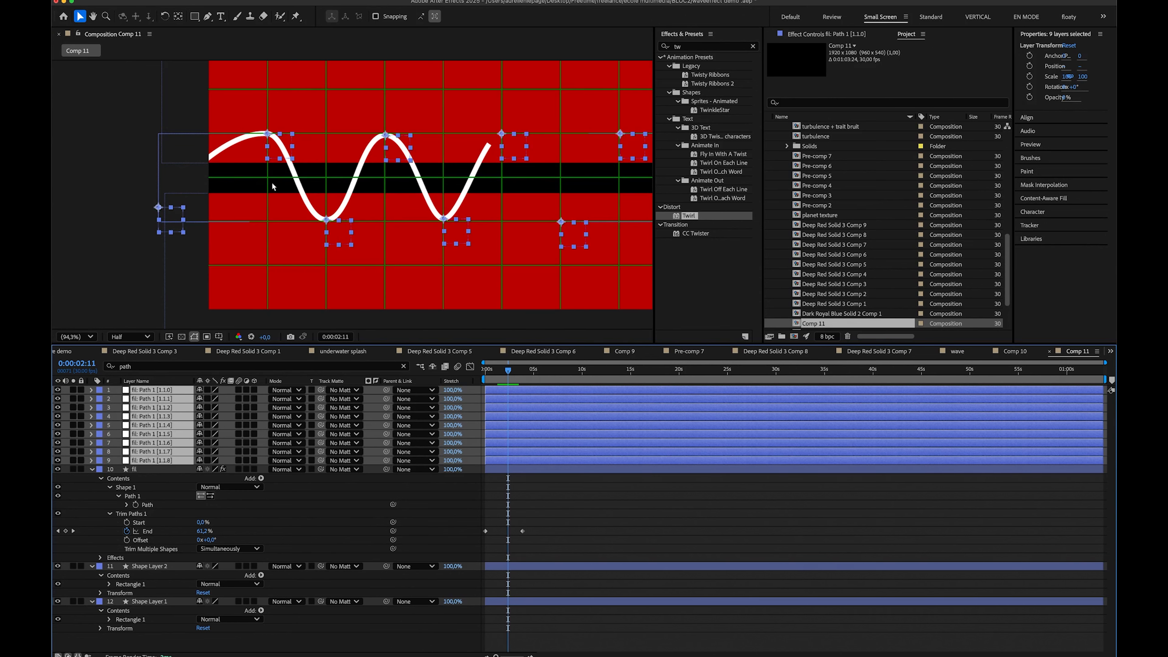
pyautogui.moveTo(507, 371)
pyautogui.mouseDown()
pyautogui.moveTo(488, 375)
pyautogui.moveTo(498, 377)
pyautogui.mouseUp()
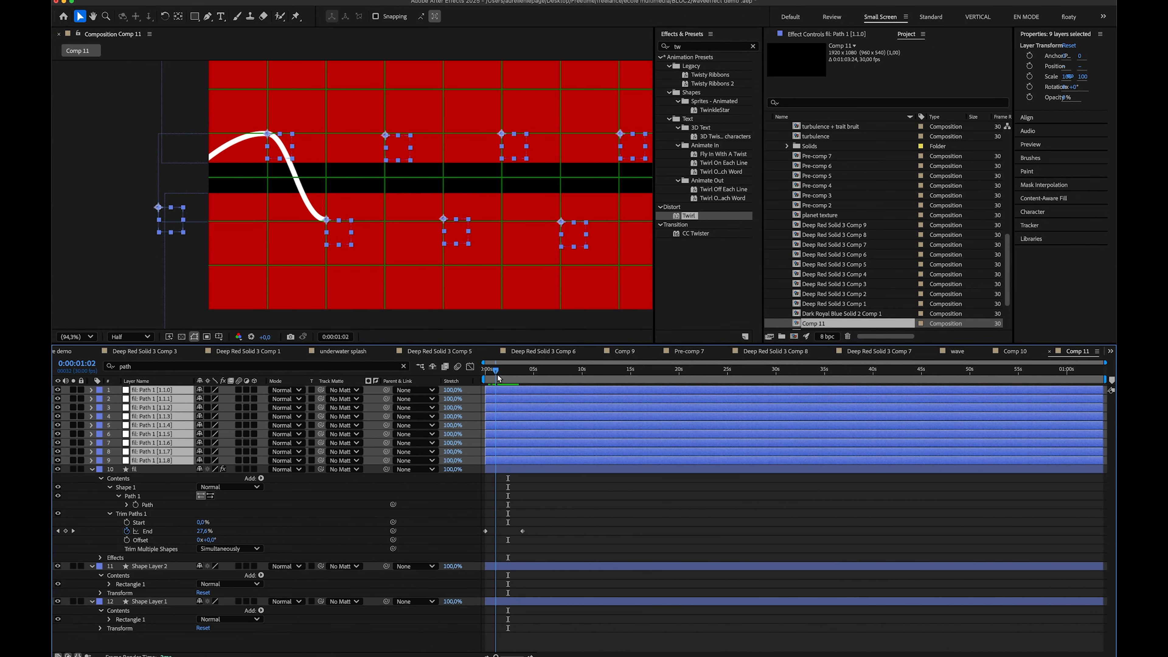
pyautogui.press('p')
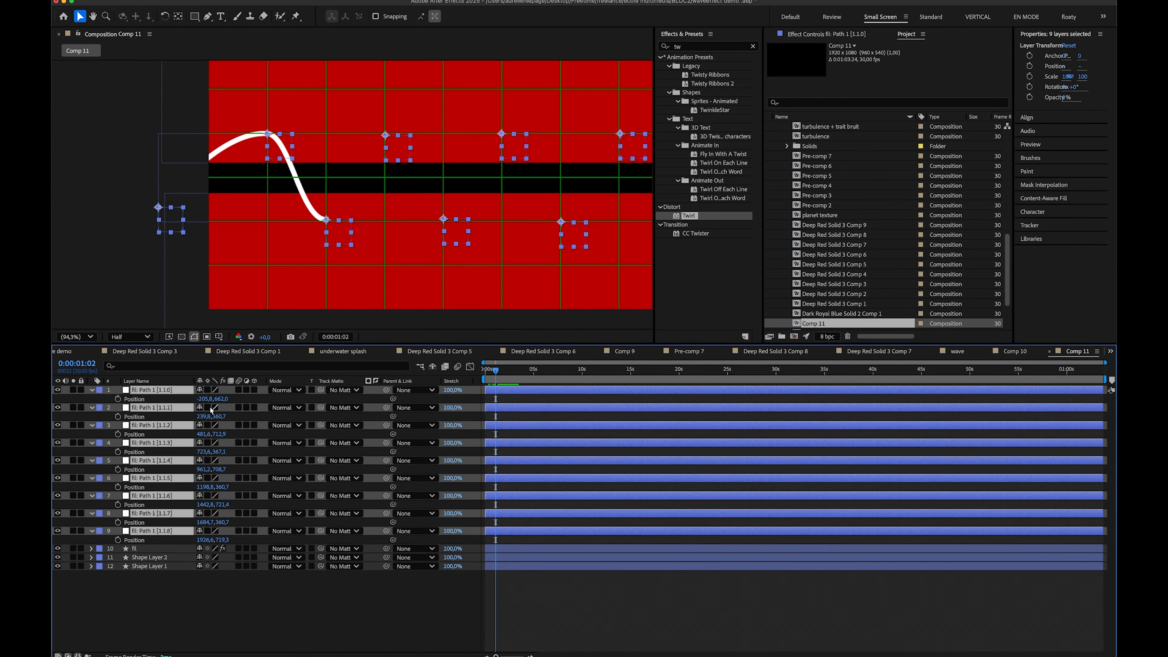
pyautogui.click(117, 399)
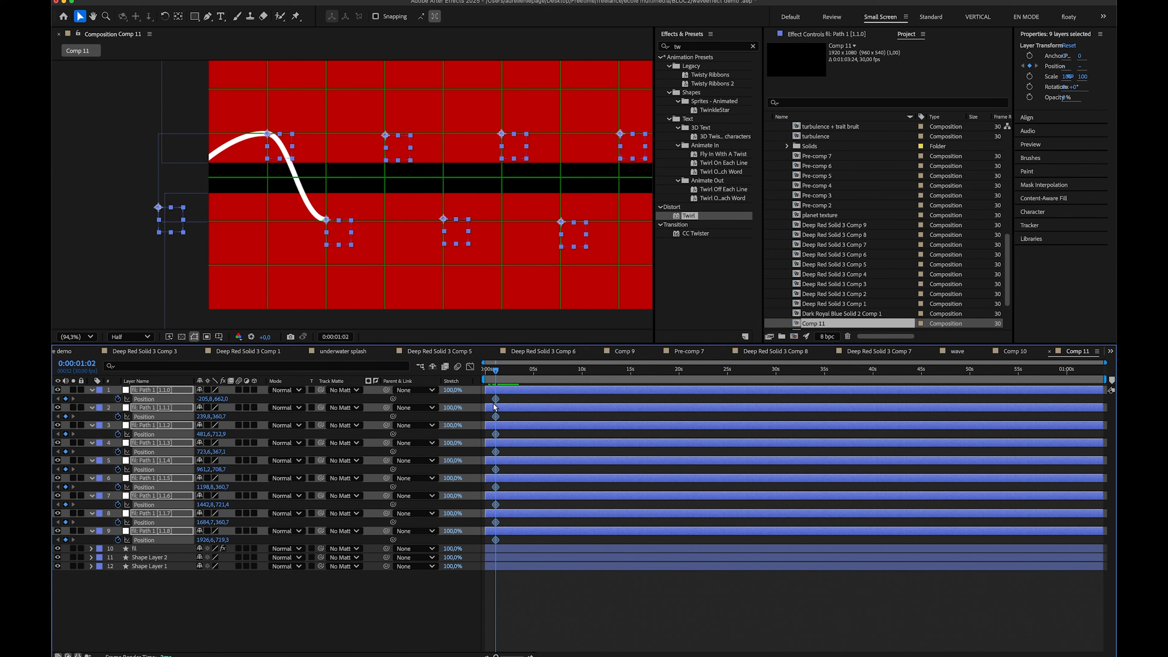
pyautogui.moveTo(497, 398); pyautogui.dragTo(507, 400)
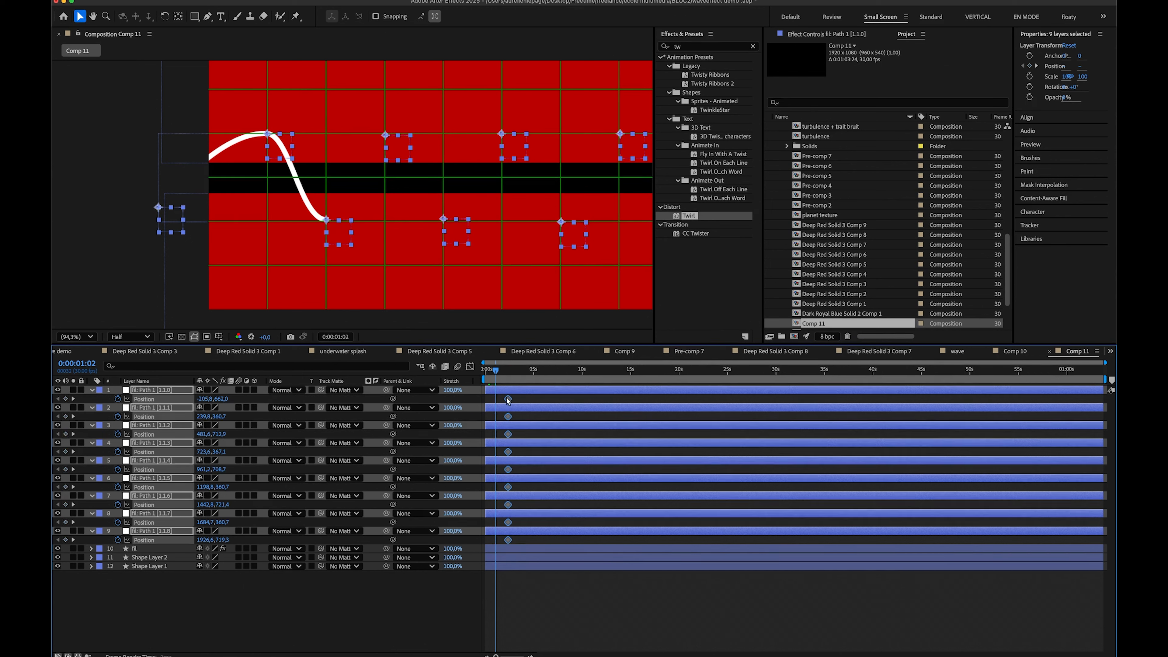
pyautogui.click(305, 591)
# - At 0:00:01:02, raise the first two crest nulls to Y about 204 and 238, and lower the first trough null to about 876
pyautogui.click(288, 148)
pyautogui.moveTo(288, 148); pyautogui.dragTo(285, 108)
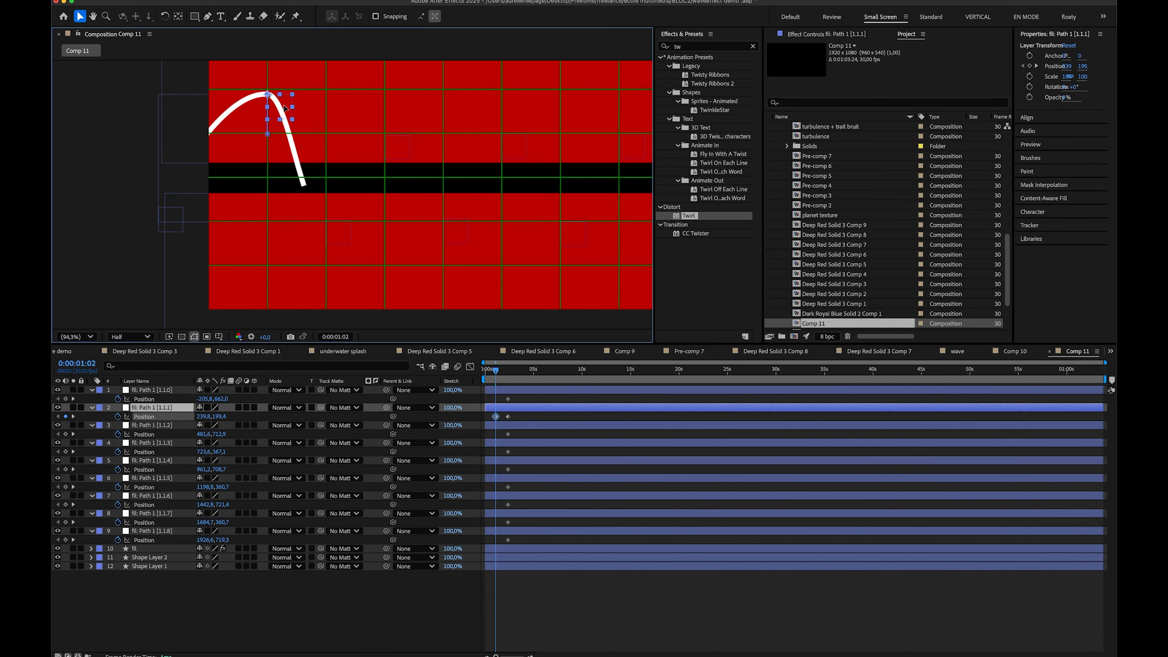
pyautogui.click(341, 240)
pyautogui.moveTo(342, 239); pyautogui.dragTo(341, 278)
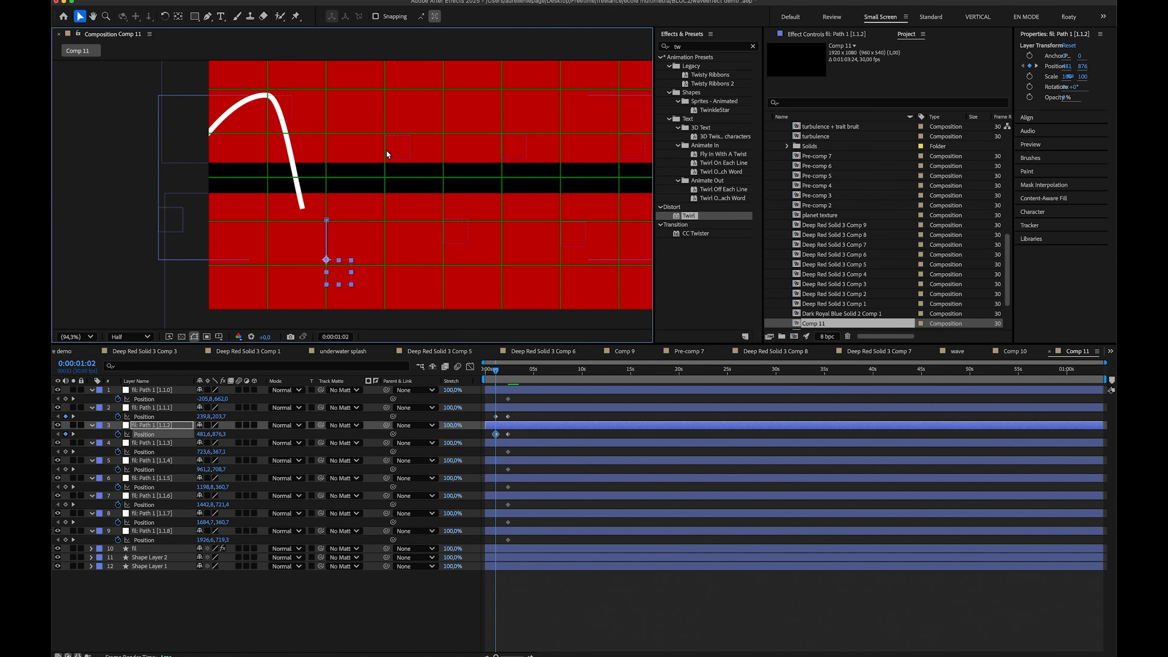
pyautogui.click(386, 150)
pyautogui.moveTo(386, 150); pyautogui.dragTo(387, 117)
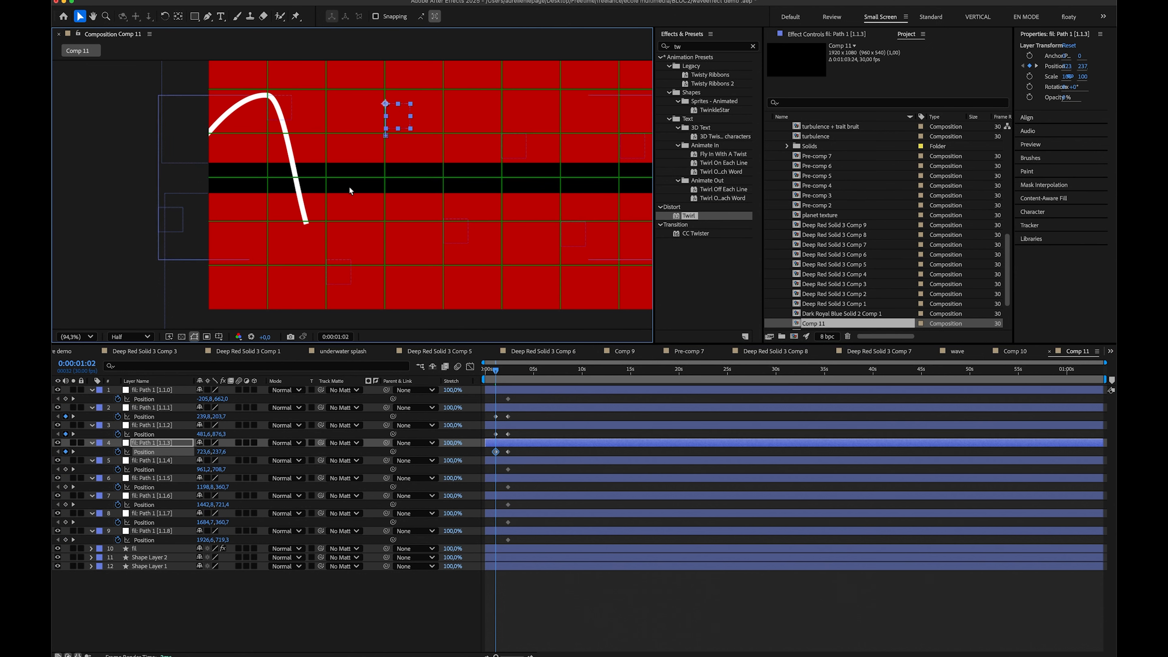
# - Hide both rectangle layers and, at 0:00:01:02, raise the remaining crest nulls to Y about 210 and 240 and lower the trough nulls to about 851–876
pyautogui.moveTo(58, 557); pyautogui.dragTo(57, 566)
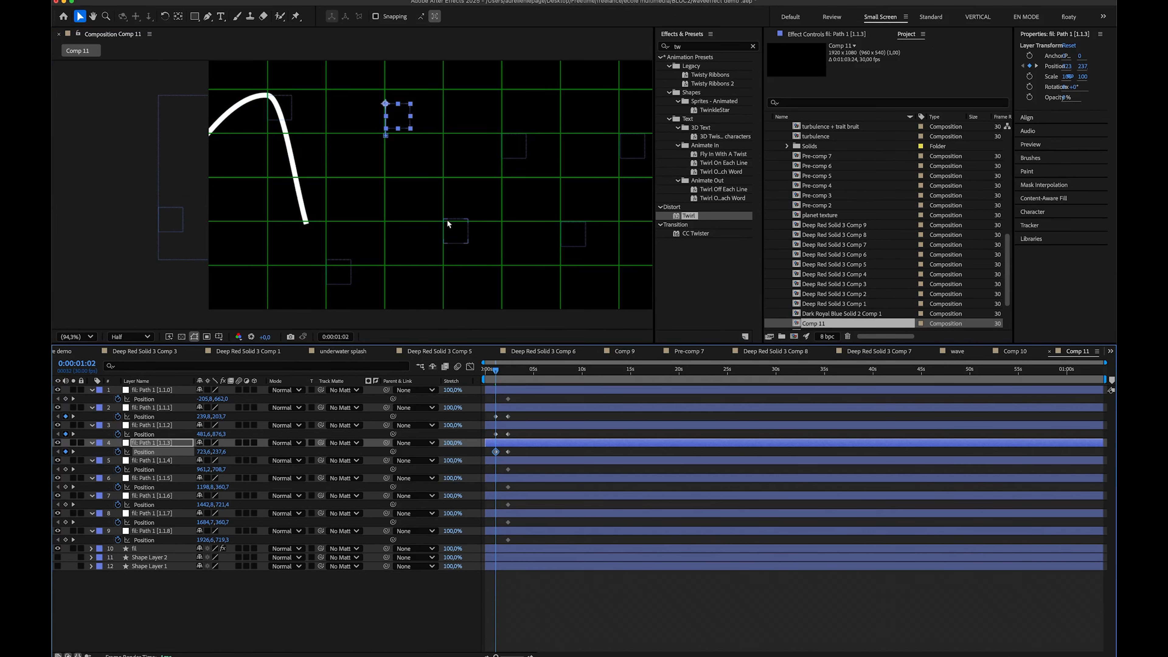
pyautogui.moveTo(447, 221); pyautogui.dragTo(447, 253)
pyautogui.click(512, 146)
pyautogui.moveTo(512, 145); pyautogui.dragTo(511, 107)
pyautogui.moveTo(569, 237); pyautogui.dragTo(570, 275)
pyautogui.moveTo(632, 161); pyautogui.dragTo(592, 137)
pyautogui.moveTo(615, 260); pyautogui.dragTo(574, 276)
pyautogui.press('space')
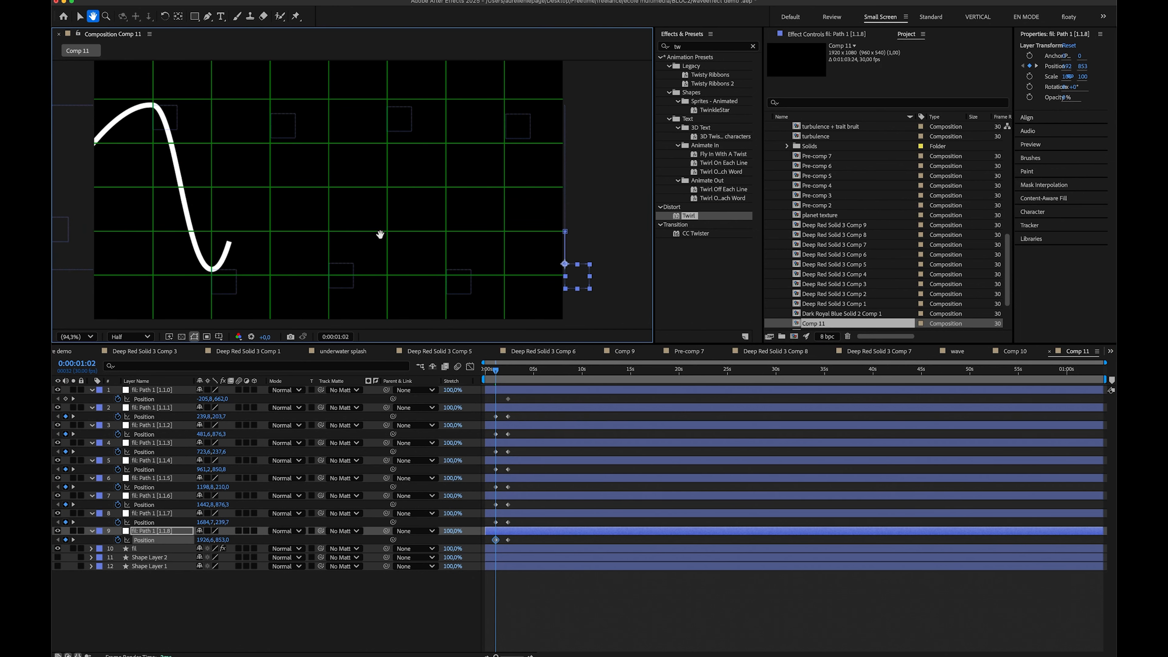
pyautogui.moveTo(380, 234); pyautogui.dragTo(442, 241)
# - Check the wave motion around 0:00:02:04 and delay the Position keyframes of nulls 1.1.1 to 1.1.8 by 20 frames
pyautogui.moveTo(497, 377)
pyautogui.mouseDown()
pyautogui.moveTo(485, 378)
pyautogui.moveTo(517, 383)
pyautogui.moveTo(486, 389)
pyautogui.moveTo(506, 373)
pyautogui.mouseUp()
pyautogui.click(274, 244)
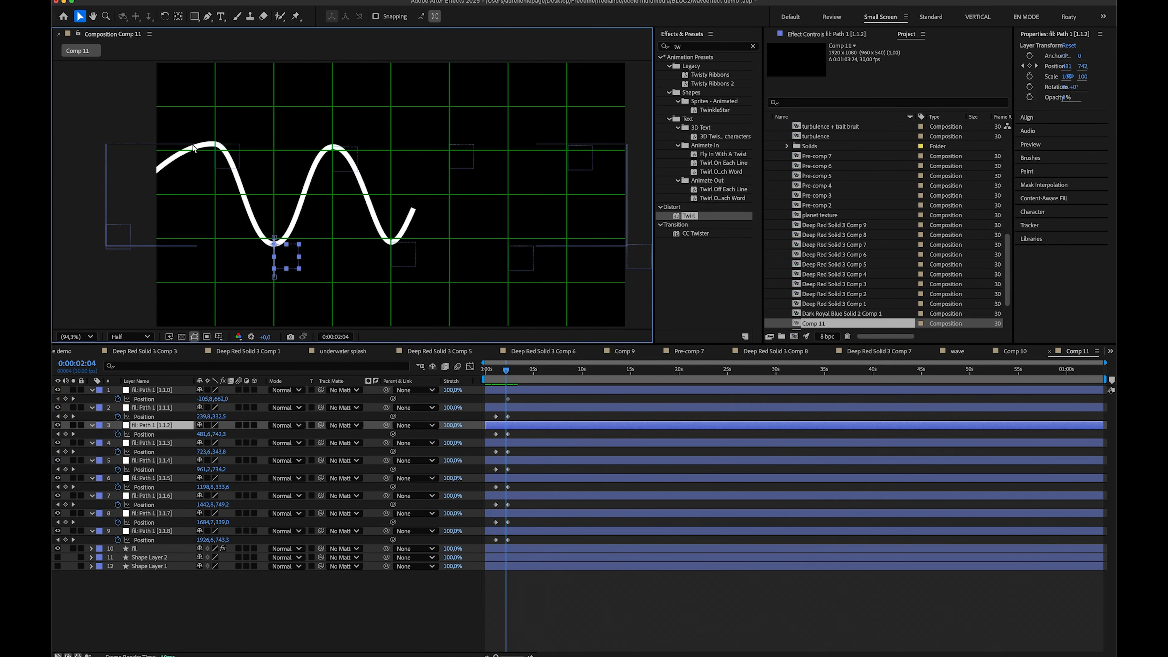
pyautogui.click(115, 246)
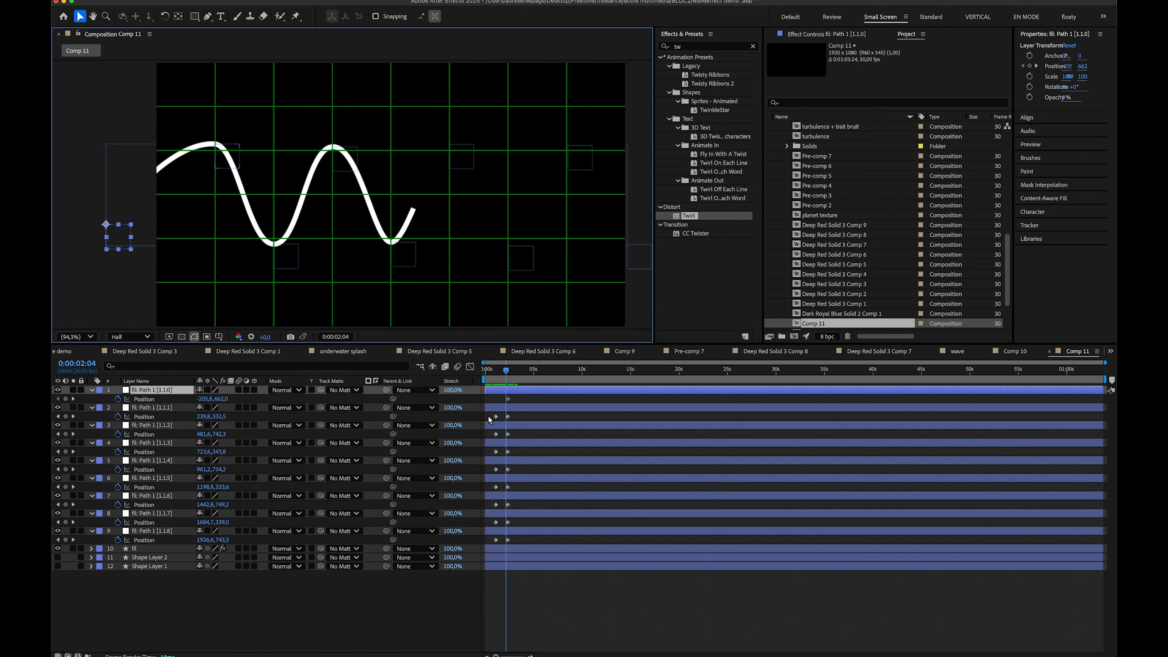
pyautogui.moveTo(489, 419); pyautogui.dragTo(541, 534)
pyautogui.press('F9')
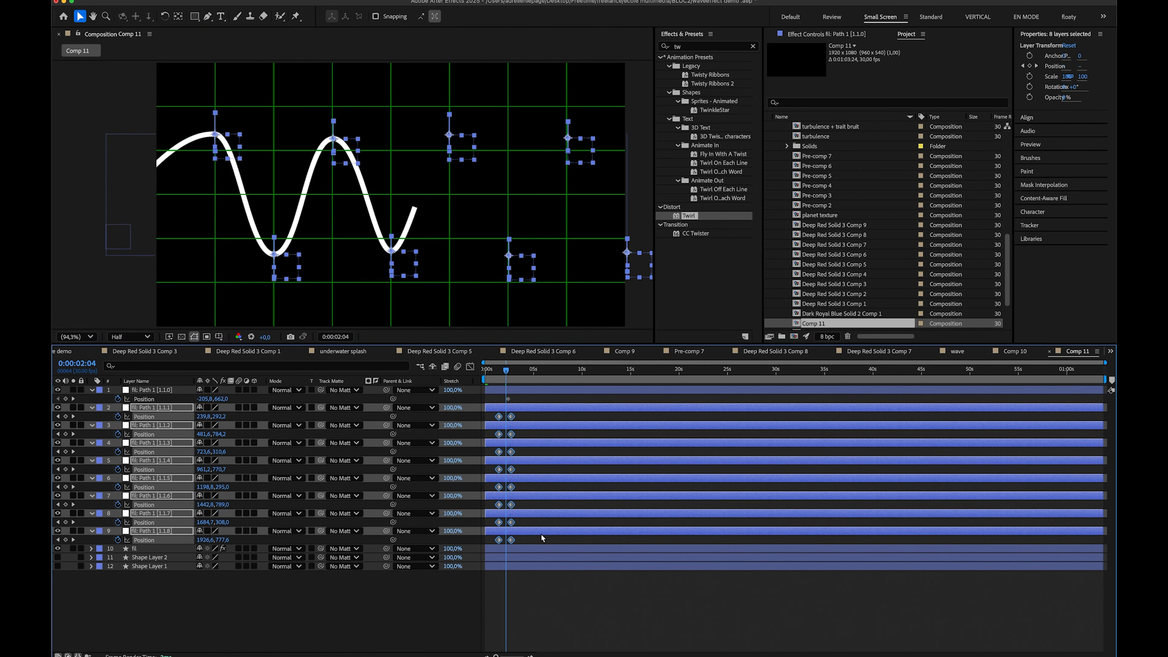
pyautogui.hotkey('alt', 'shift', 'Right')
# - Delay the Position keyframes of nulls 1.1.2 to 1.1.8 by 20 frames, and those of 1.1.3 to 1.1.8 by a further 30 frames
pyautogui.moveTo(496, 430); pyautogui.dragTo(565, 542)
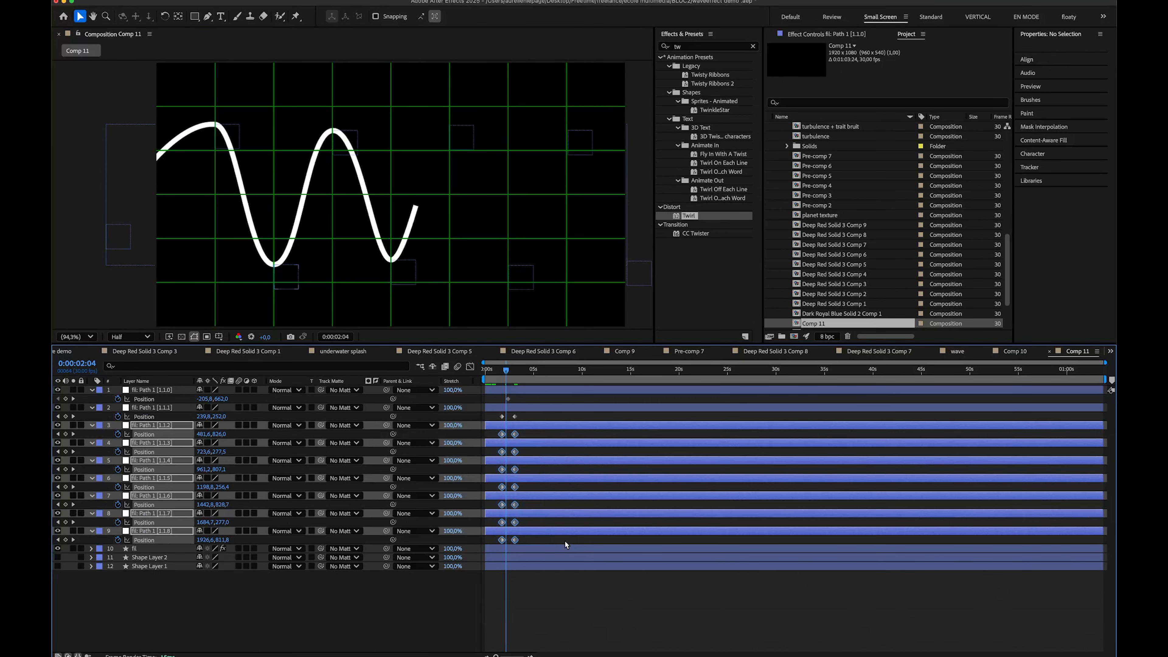
pyautogui.hotkey('alt', 'shift', 'Right')
pyautogui.hotkey('alt', 'shift', 'Right')
pyautogui.moveTo(500, 451); pyautogui.dragTo(571, 545)
pyautogui.hotkey('shift', 'alt', 'Right')
pyautogui.hotkey('shift', 'alt', 'Right')
pyautogui.hotkey('shift', 'alt', 'Right')
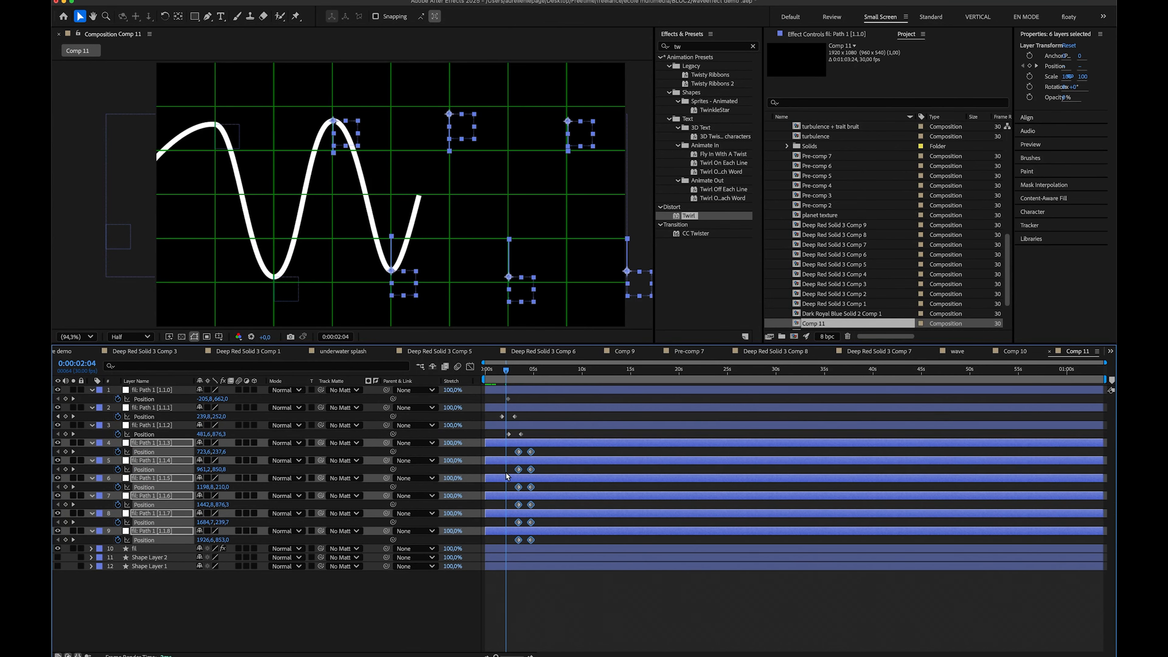
# - Delay the Position keyframes of nulls 1.1.4 to 1.1.8 by 20 frames, and those of 1.1.5 to 1.1.8 by a further 30 frames
pyautogui.moveTo(505, 473); pyautogui.dragTo(604, 559)
pyautogui.hotkey('shift', 'alt', 'Right')
pyautogui.hotkey('shift', 'alt', 'Right')
pyautogui.hotkey('alt', 'shift', 'Right')
pyautogui.hotkey('alt', 'shift', 'Right')
pyautogui.hotkey('alt', 'shift', 'Right')
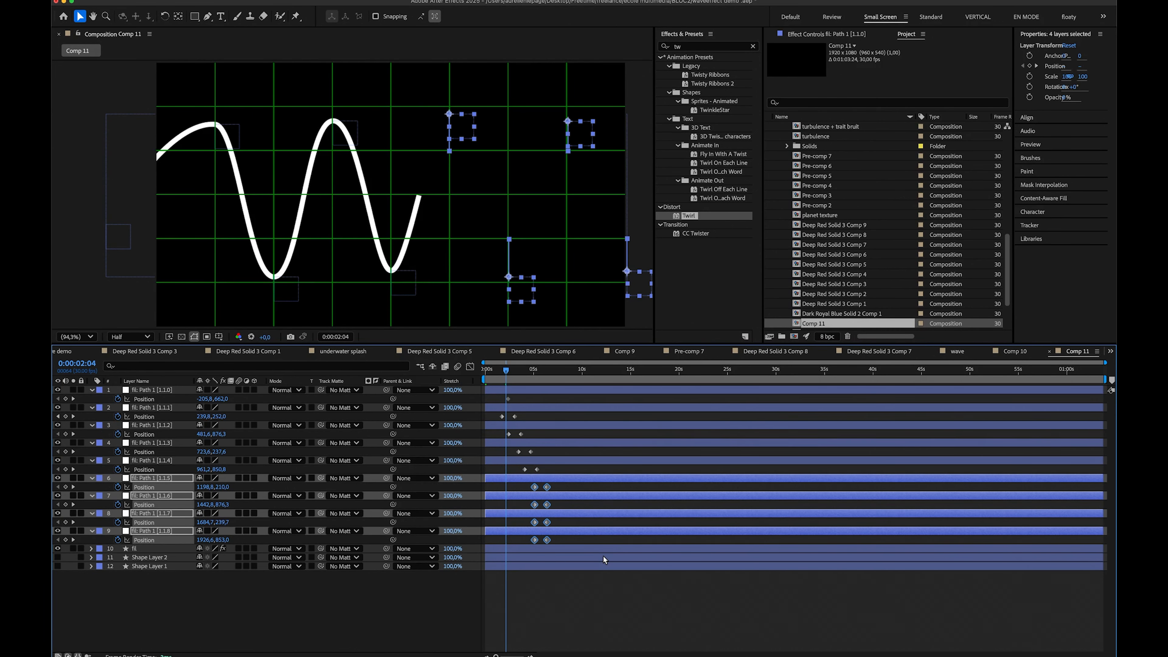
# - Delay the Position keyframes of nulls 1.1.6 to 1.1.8 by another 30 frames
pyautogui.moveTo(530, 500); pyautogui.dragTo(625, 563)
pyautogui.hotkey('alt', 'shift', 'Right')
pyautogui.hotkey('alt', 'shift', 'Right')
pyautogui.hotkey('alt', 'shift', 'Right')
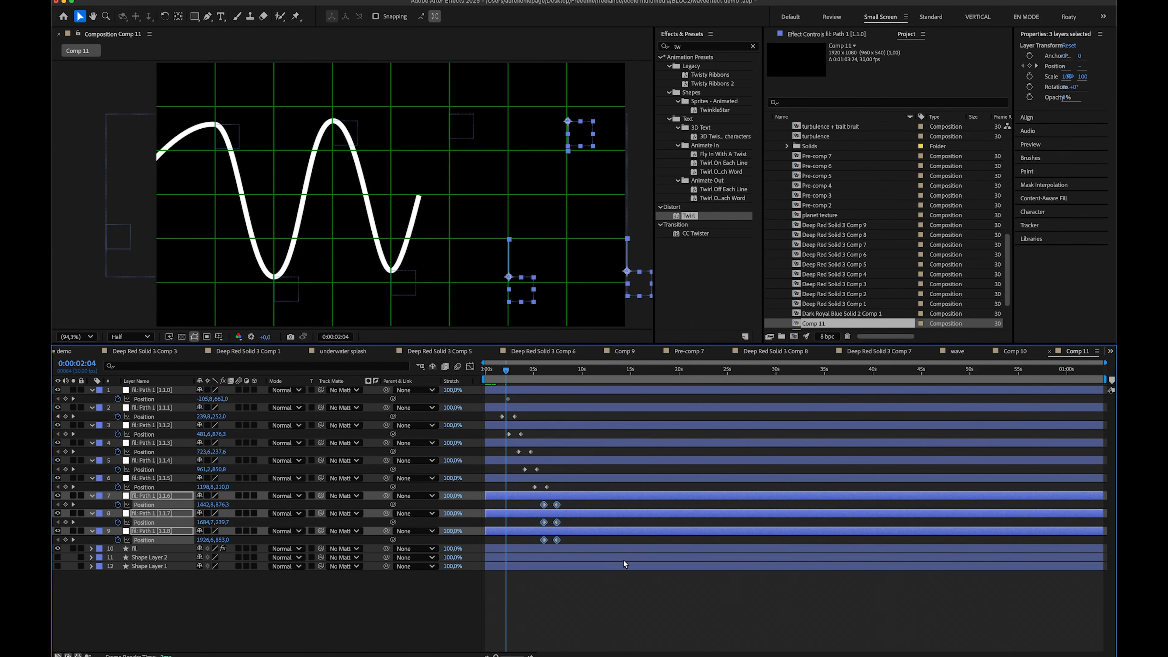
# - Delay the Position keyframes of nulls 1.1.7 and 1.1.8 by 20 frames, and those of 1.1.8 by a further 20 frames
pyautogui.click(623, 561)
pyautogui.moveTo(527, 525); pyautogui.dragTo(624, 554)
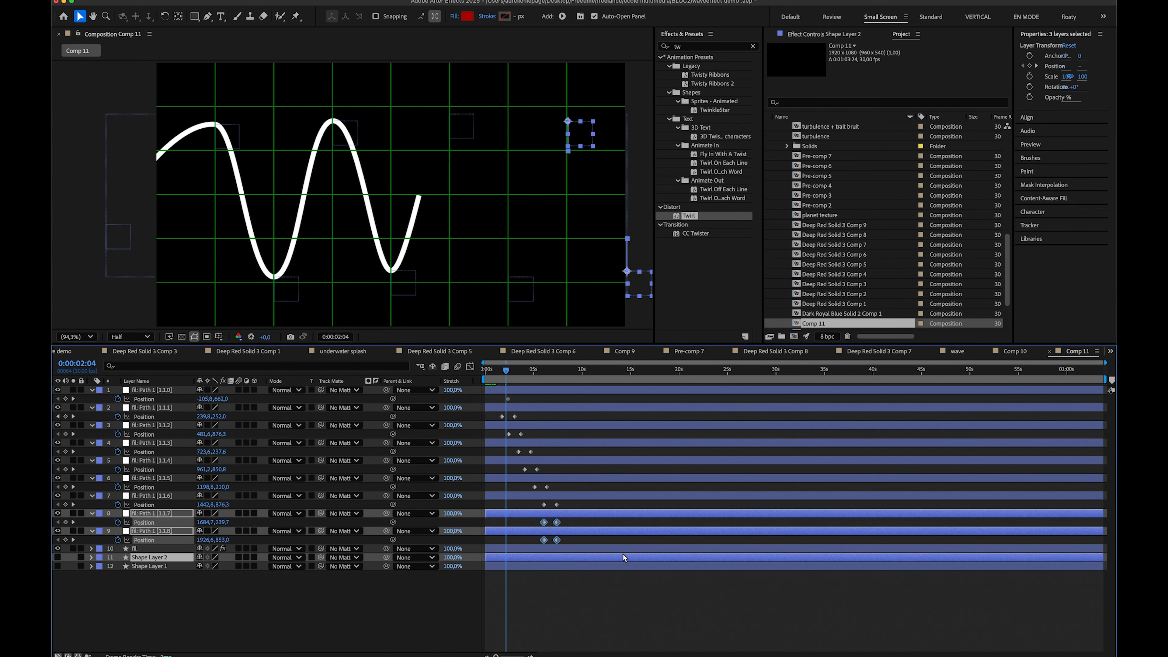
pyautogui.hotkey('alt', 'shift', 'Right')
pyautogui.hotkey('alt', 'shift', 'Right')
pyautogui.click(509, 534)
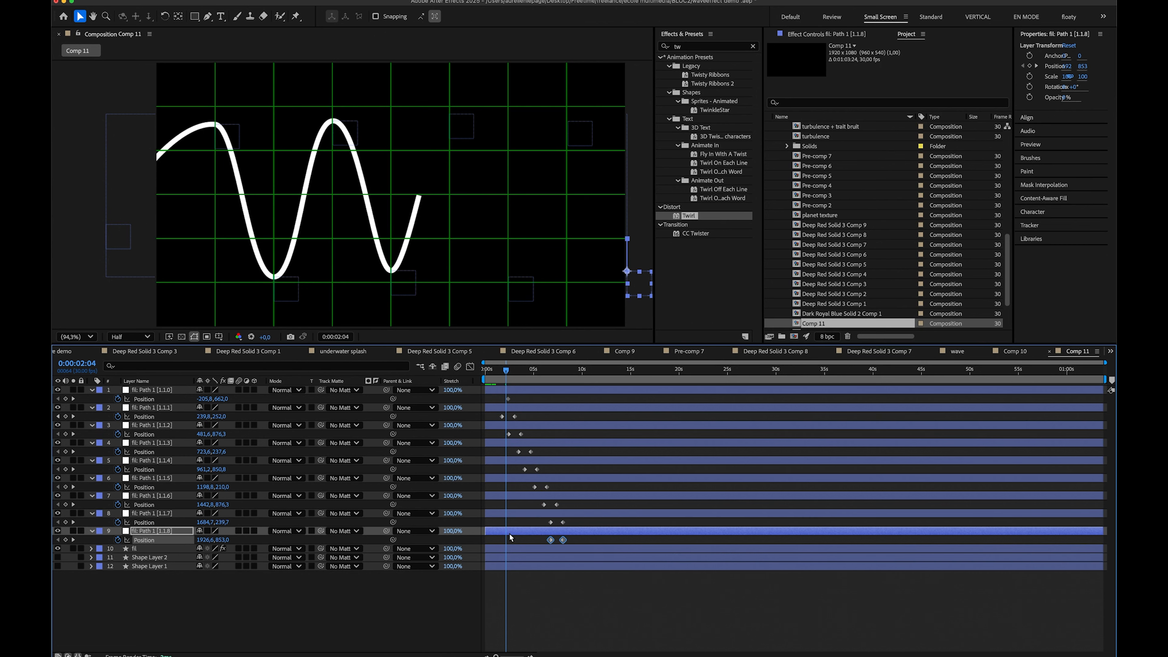
pyautogui.hotkey('alt', 'shift', 'Right')
pyautogui.hotkey('alt', 'shift', 'Right')
# - Play the composition to check the staggered tightening of the waves
pyautogui.moveTo(507, 370); pyautogui.dragTo(544, 383)
pyautogui.press('space')
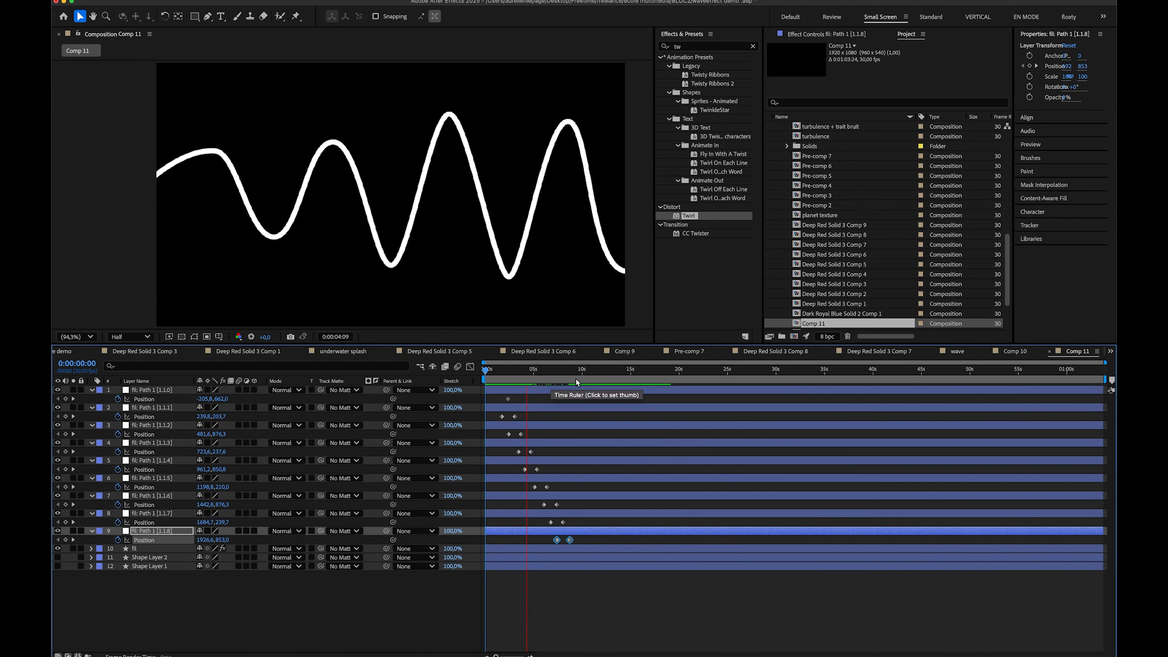
pyautogui.press('space')
# - Reveal every layer's keyframed properties and shift all null Position keyframes earlier so the first one starts at the beginning of the composition
pyautogui.click(326, 592)
pyautogui.press('u')
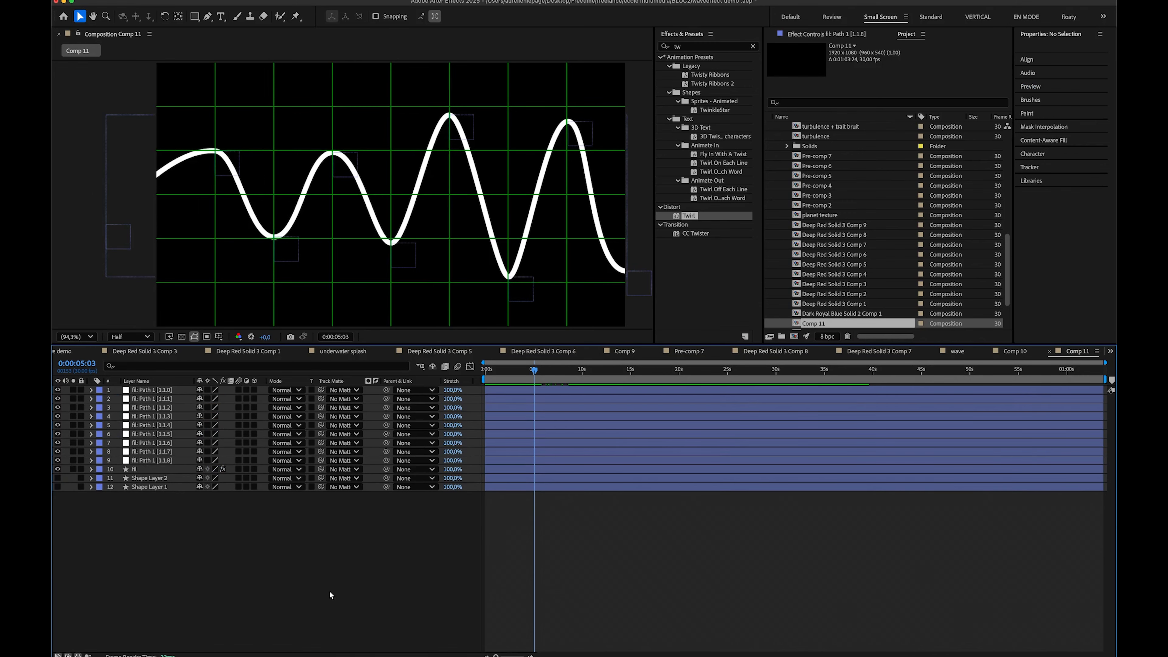
pyautogui.press('u')
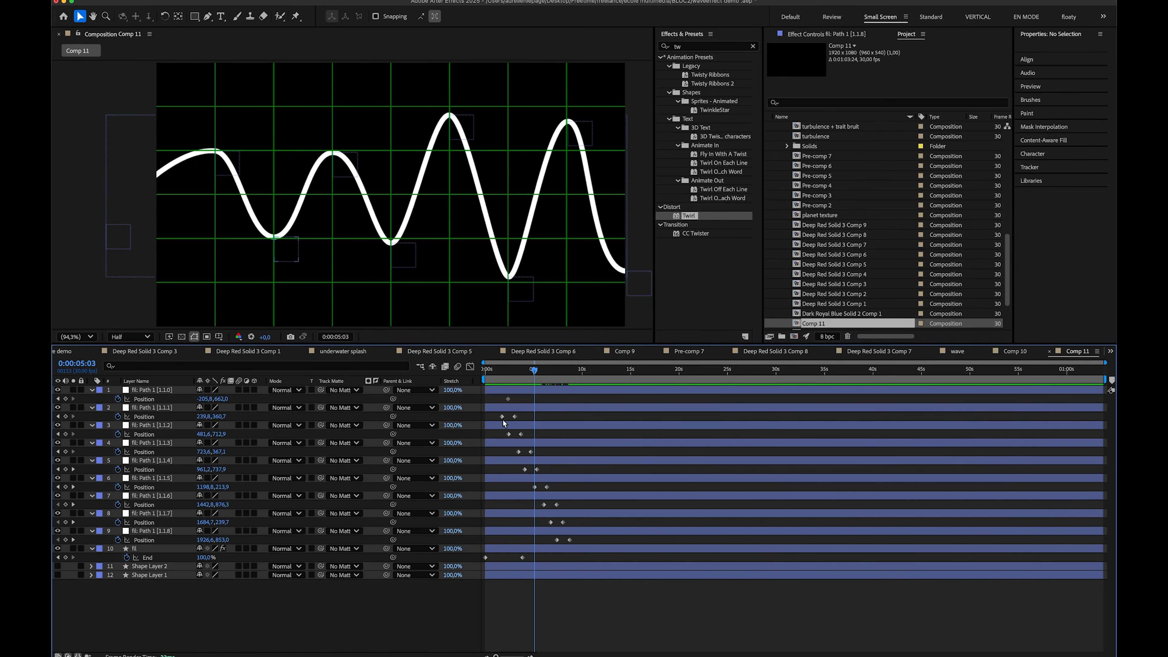
pyautogui.moveTo(486, 397)
pyautogui.mouseDown()
pyautogui.moveTo(601, 544)
pyautogui.moveTo(585, 539)
pyautogui.moveTo(493, 398)
pyautogui.mouseUp()
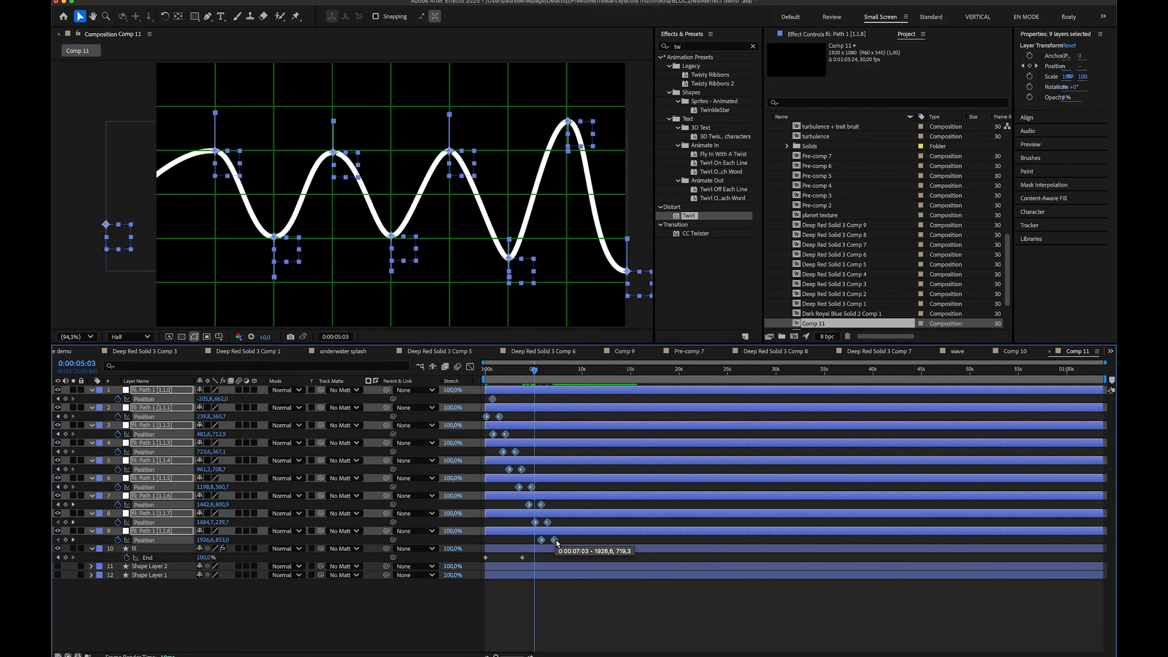
pyautogui.moveTo(567, 544); pyautogui.dragTo(464, 400)
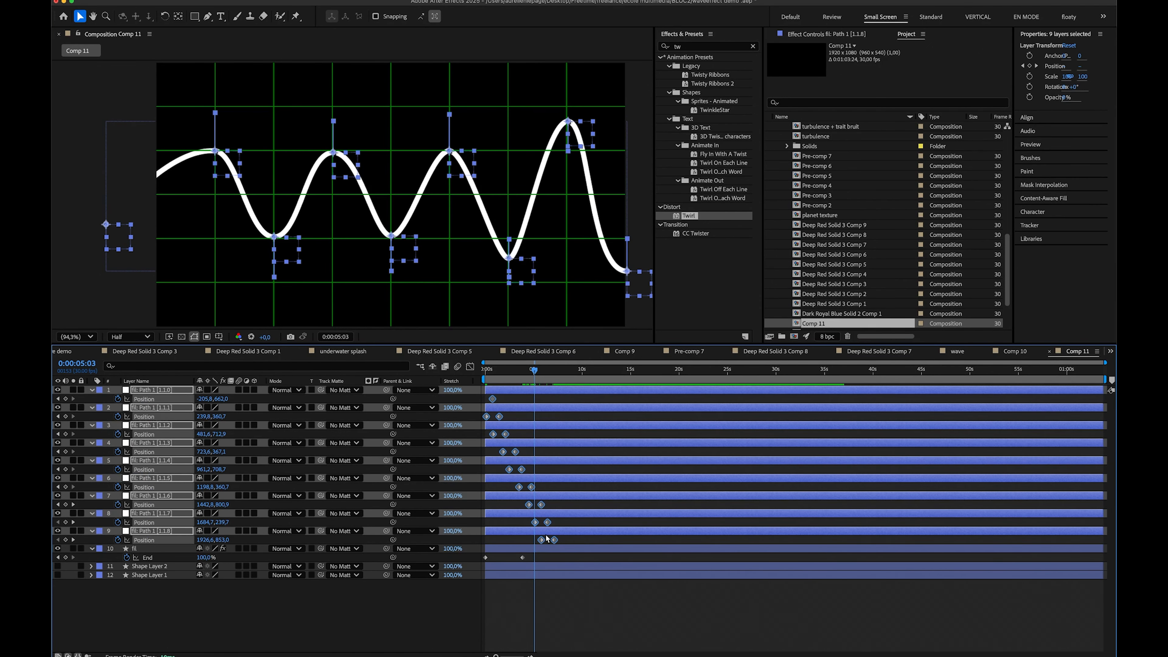
# - Compress the timing of all null Position keyframes to finish with the thread's last End keyframe, and preview the wave from the start
pyautogui.click(547, 548)
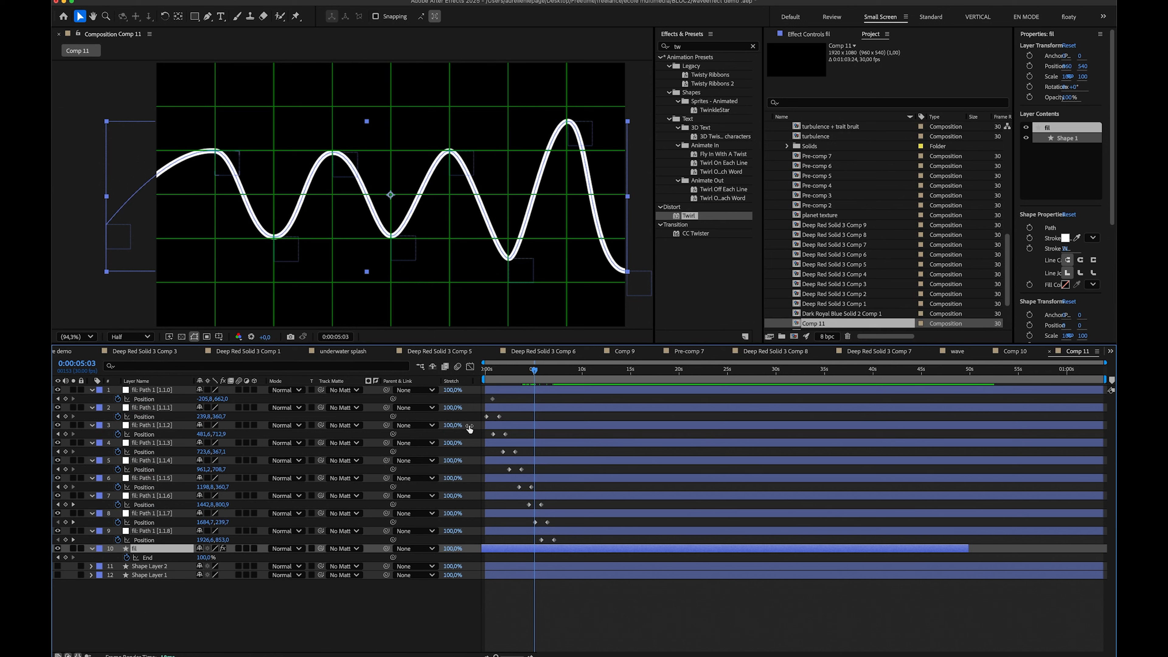
pyautogui.moveTo(564, 539); pyautogui.dragTo(522, 537)
pyautogui.press('Home')
pyautogui.press('space')
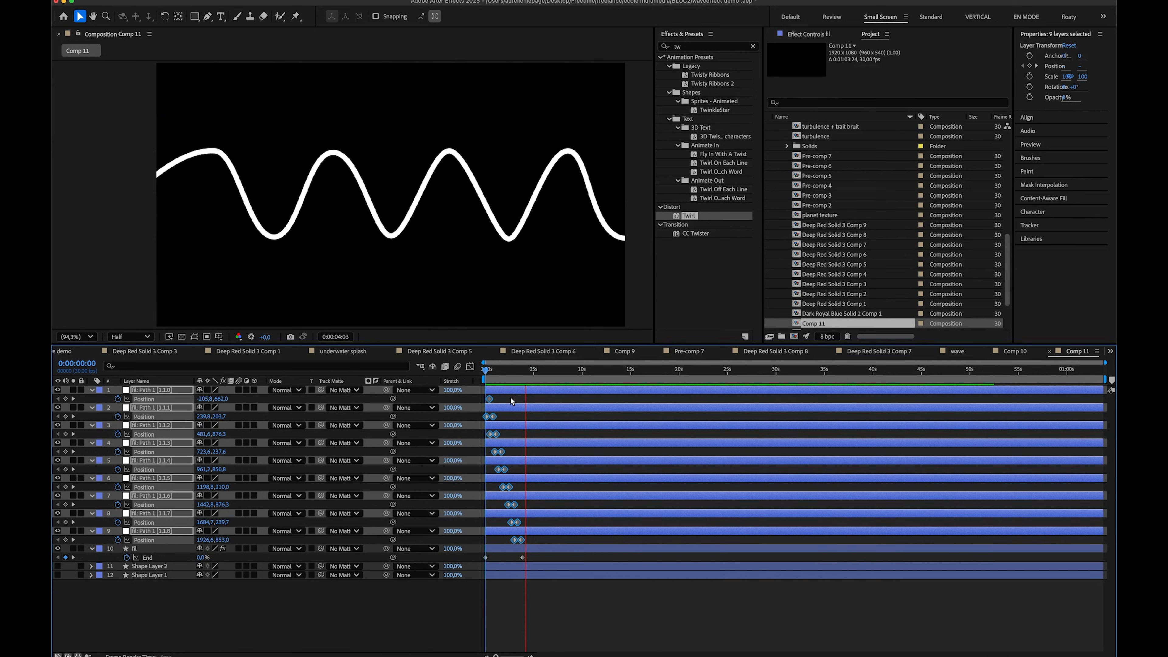
pyautogui.press('space')
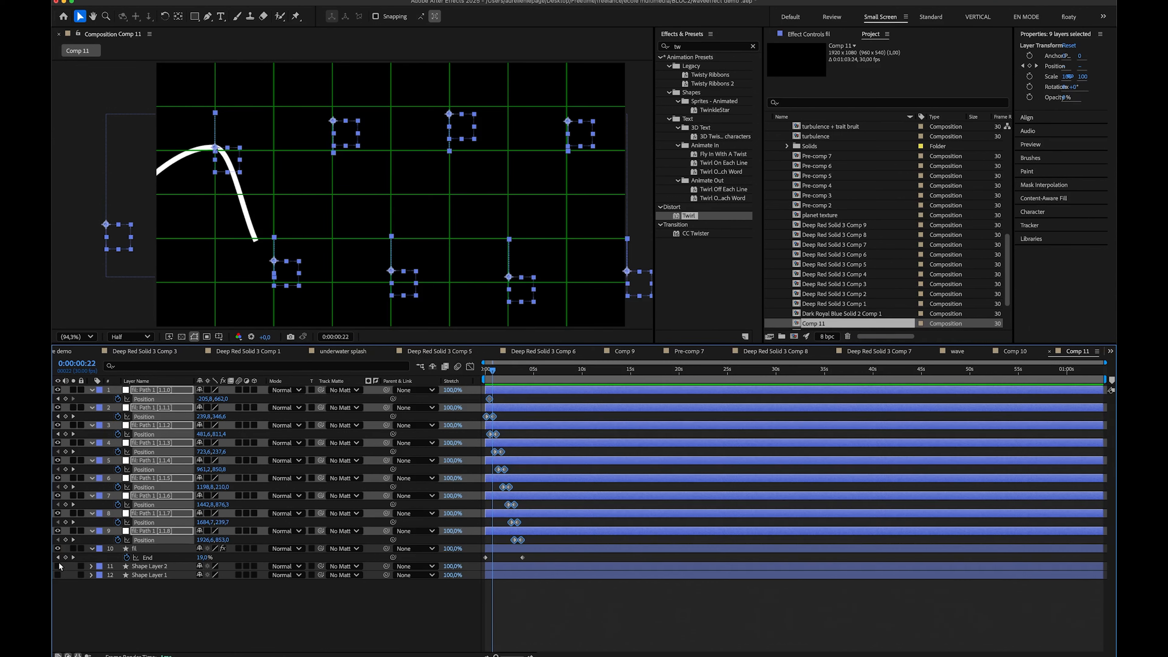
# - Make Shape Layer 1 and Shape Layer 2 visible, and add an adjustment layer above all the other layers
pyautogui.click(60, 607)
pyautogui.moveTo(496, 375); pyautogui.dragTo(528, 375)
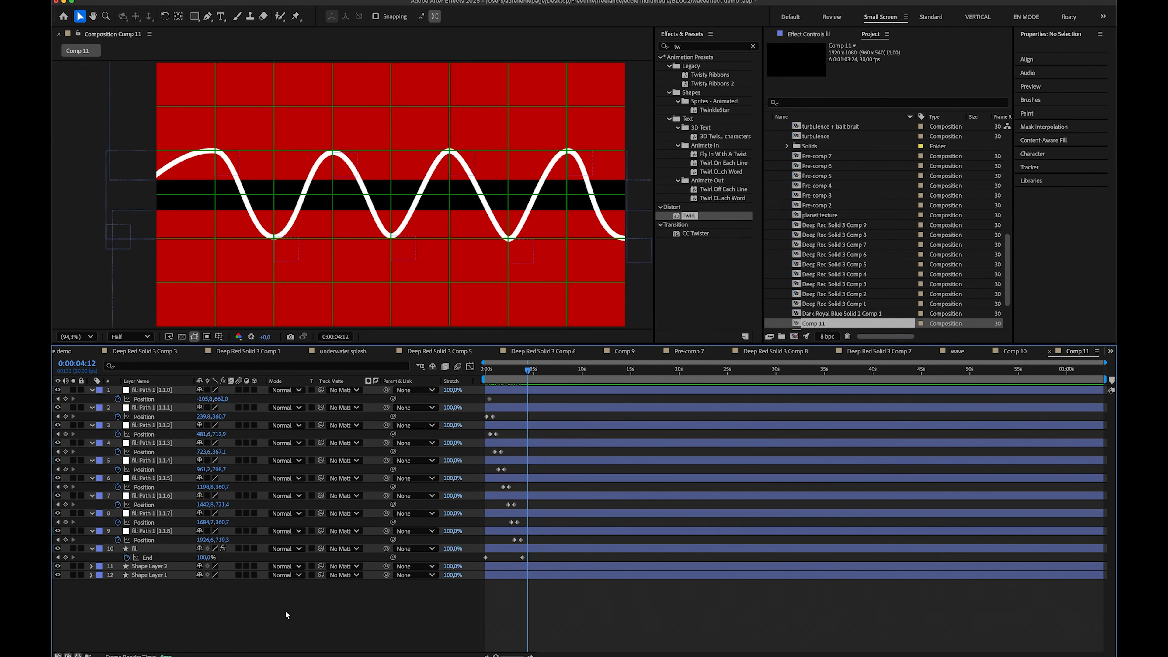
pyautogui.rightClick(232, 617)
pyautogui.moveTo(276, 525)
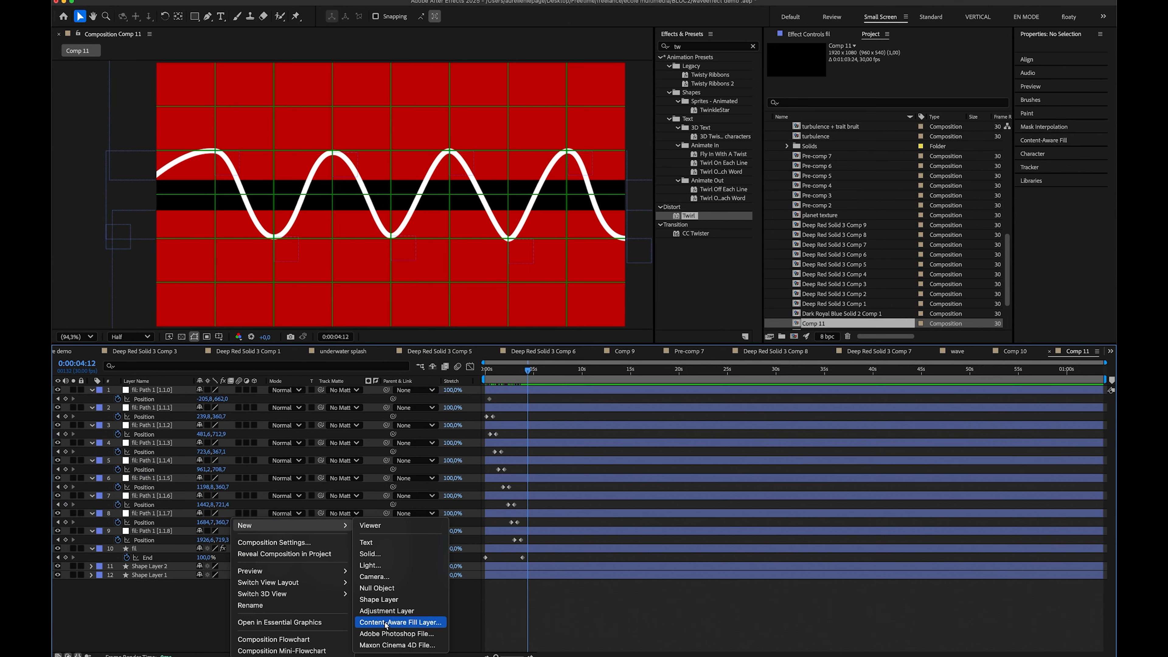
pyautogui.click(385, 610)
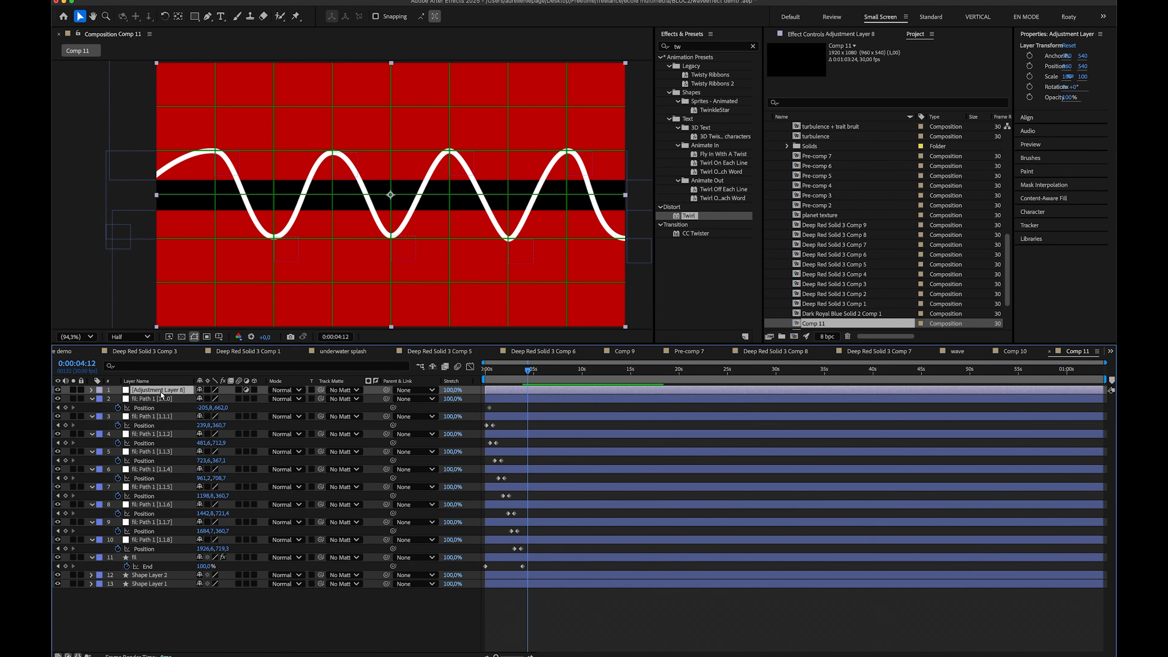
# - Apply Bezier Warp to the adjustment layer and keyframe all its properties at the start of the composition
pyautogui.doubleClick(690, 47)
pyautogui.write('warp')
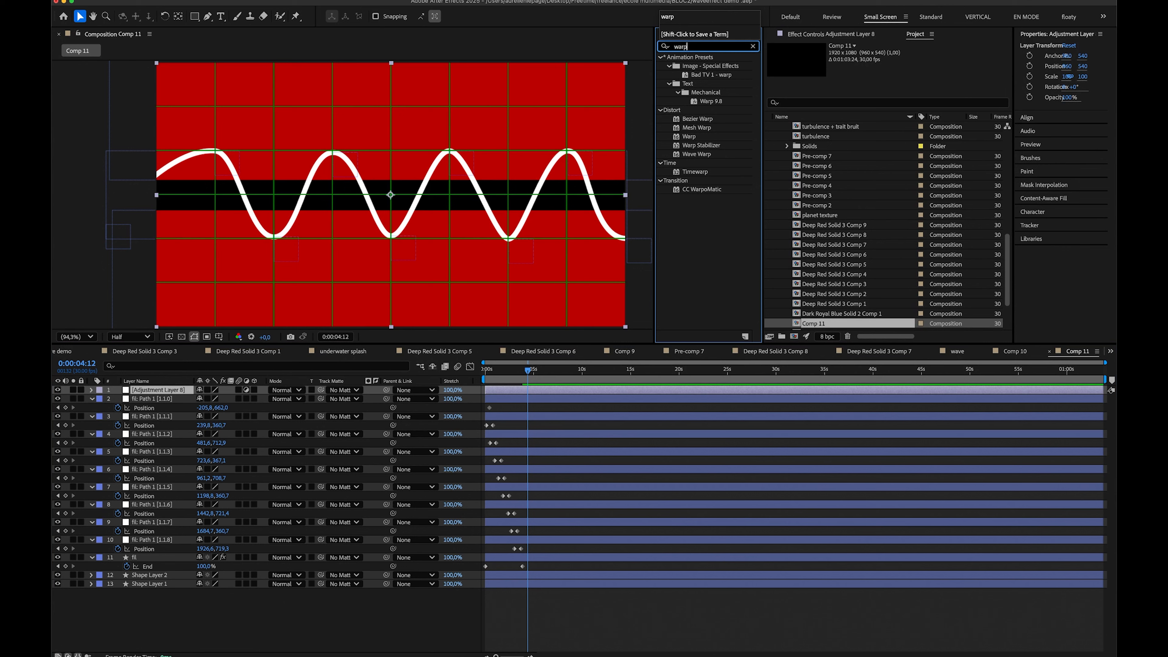
pyautogui.doubleClick(693, 119)
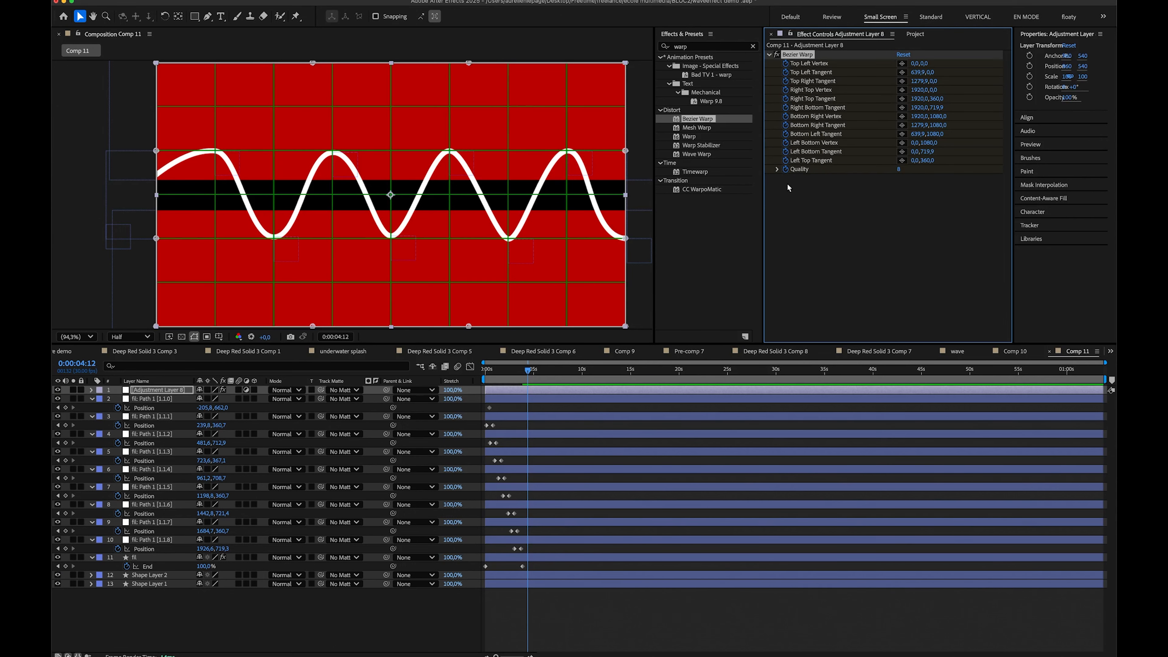
pyautogui.press('u')
pyautogui.moveTo(543, 400); pyautogui.dragTo(485, 513)
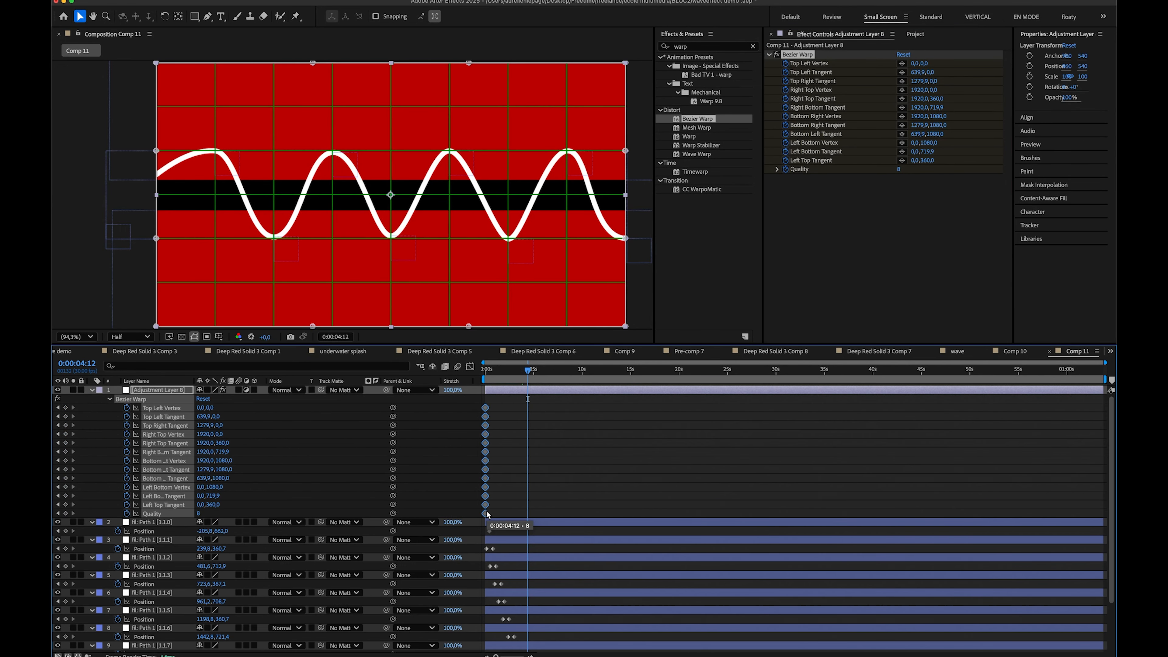
# - At 0:00:01:18, keyframe the warp's Left Top Tangent at about 0.0,1070.8 and Left Bottom Tangent at about 0.0,19.7
pyautogui.moveTo(495, 374)
pyautogui.mouseDown()
pyautogui.moveTo(465, 377)
pyautogui.moveTo(502, 382)
pyautogui.mouseUp()
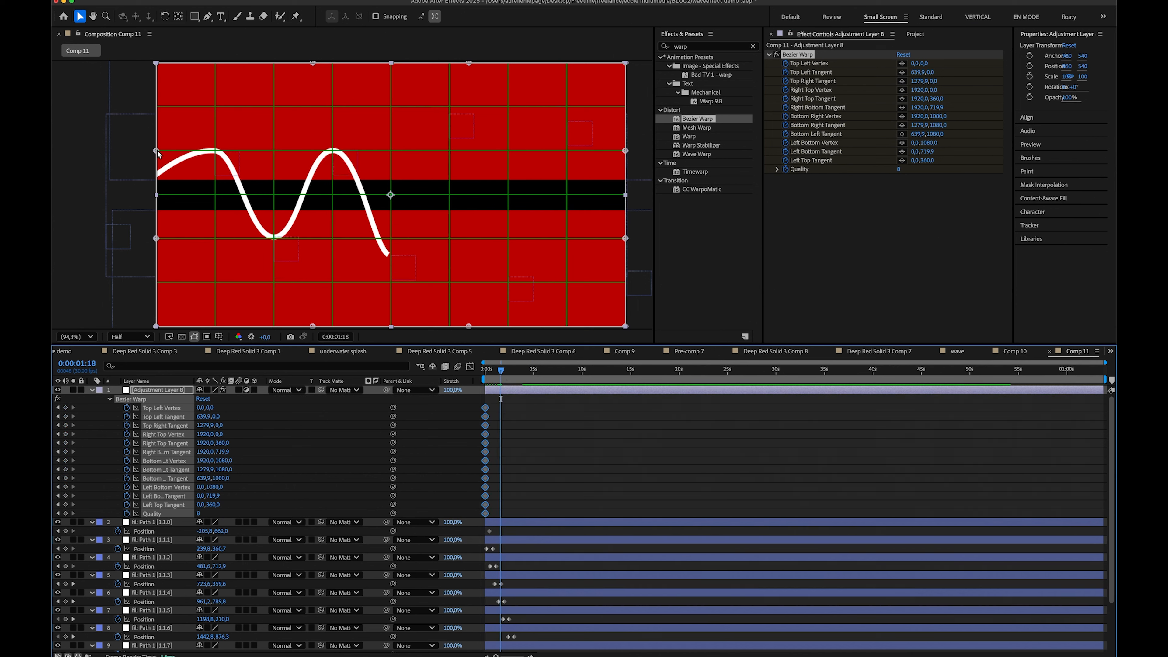
pyautogui.moveTo(157, 151); pyautogui.dragTo(157, 98)
pyautogui.moveTo(157, 260); pyautogui.dragTo(169, 329)
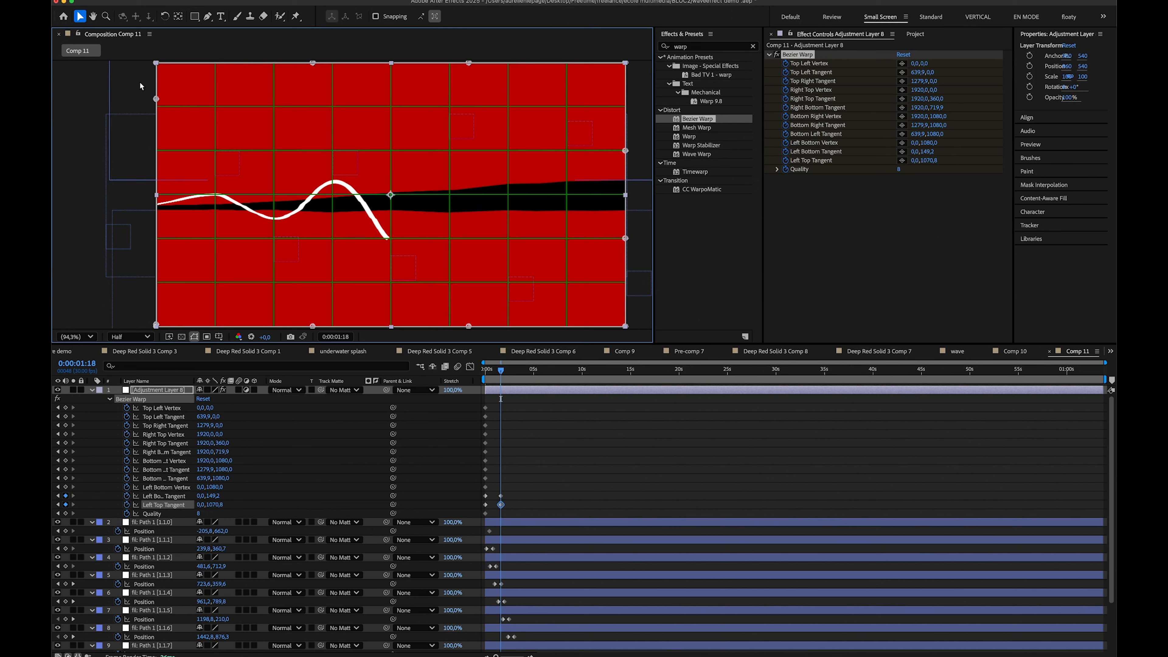
pyautogui.moveTo(156, 102); pyautogui.dragTo(156, 71)
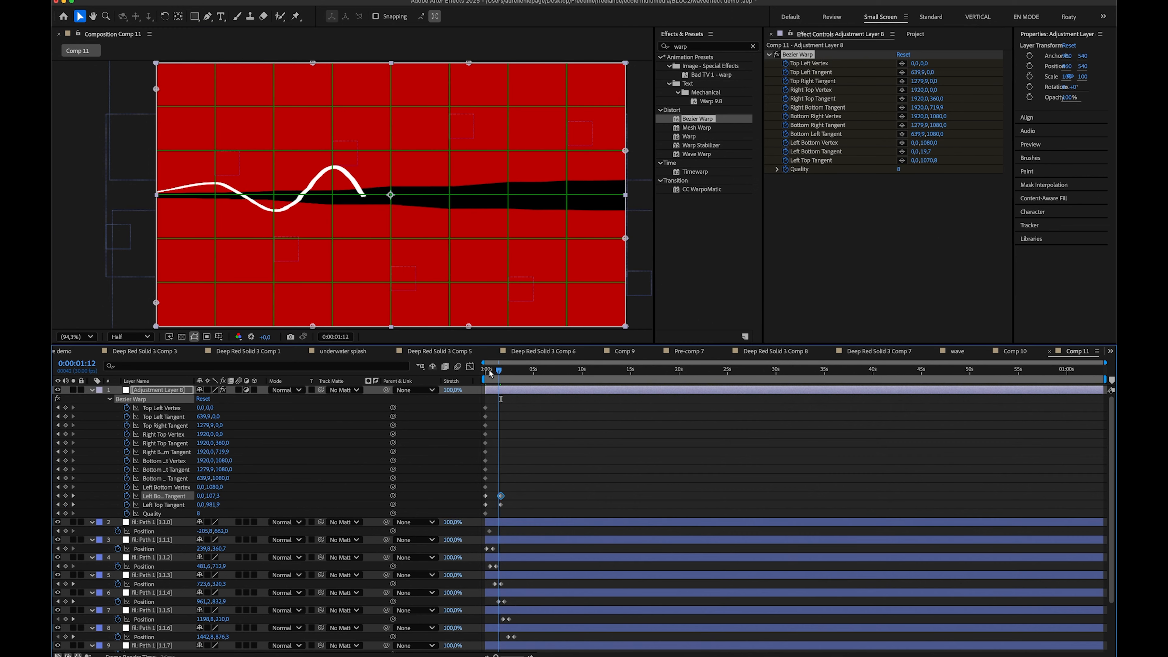
# - At 0:00:03:09, keyframe the warp's Top Left Tangent at about 639.9,186.7 and Bottom Left Tangent at about 639.9,876.3
pyautogui.moveTo(501, 371)
pyautogui.mouseDown()
pyautogui.moveTo(474, 373)
pyautogui.moveTo(504, 379)
pyautogui.mouseUp()
pyautogui.press('space')
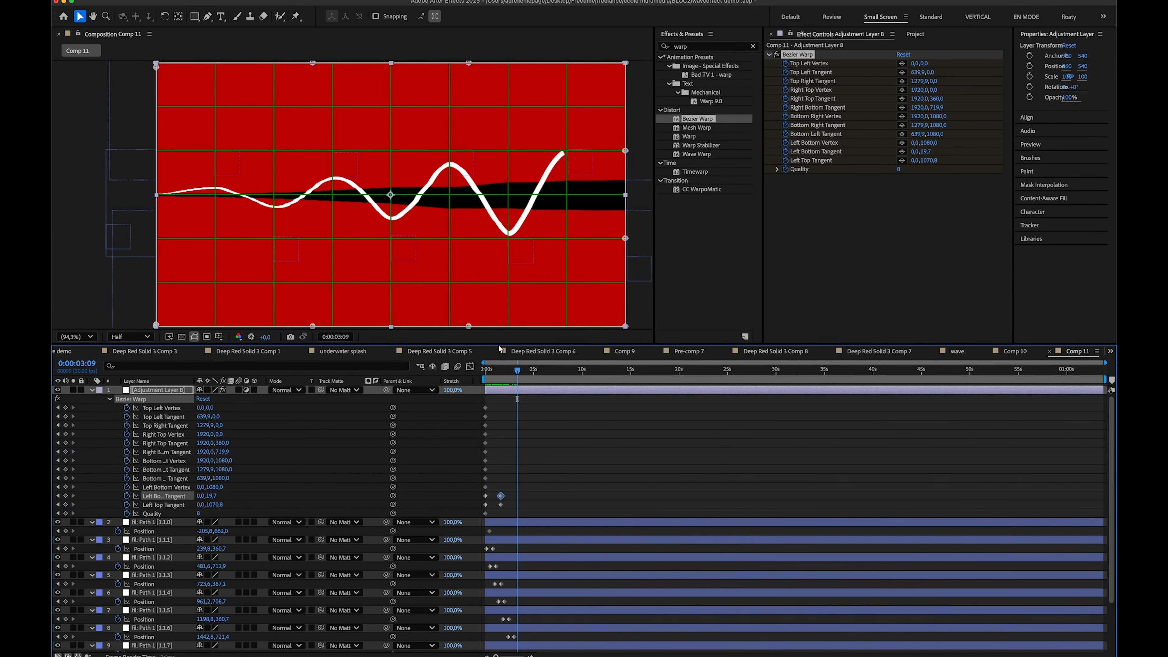
pyautogui.moveTo(312, 63); pyautogui.dragTo(315, 105)
pyautogui.moveTo(315, 327); pyautogui.dragTo(313, 276)
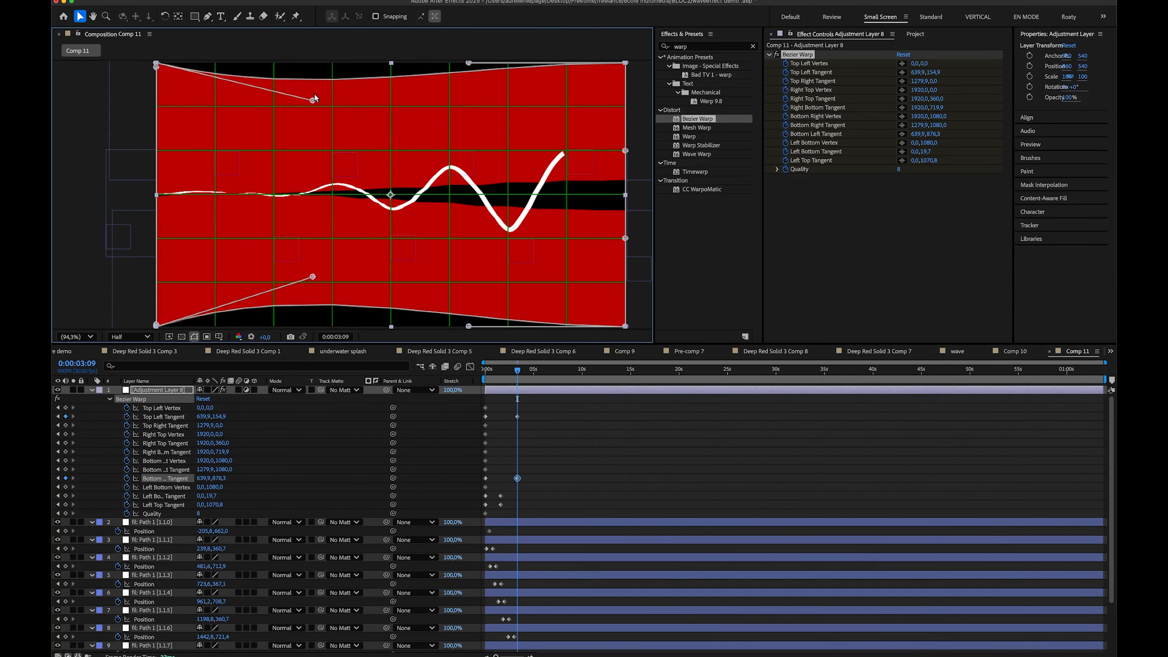
pyautogui.moveTo(314, 98); pyautogui.dragTo(317, 107)
# - At 0:00:07:00, keyframe Right Top Tangent at about 1920.0,990.1 and Right Bottom Tangent at about 1920.0,83.4, and preview the warp from the start
pyautogui.moveTo(509, 389); pyautogui.dragTo(554, 389)
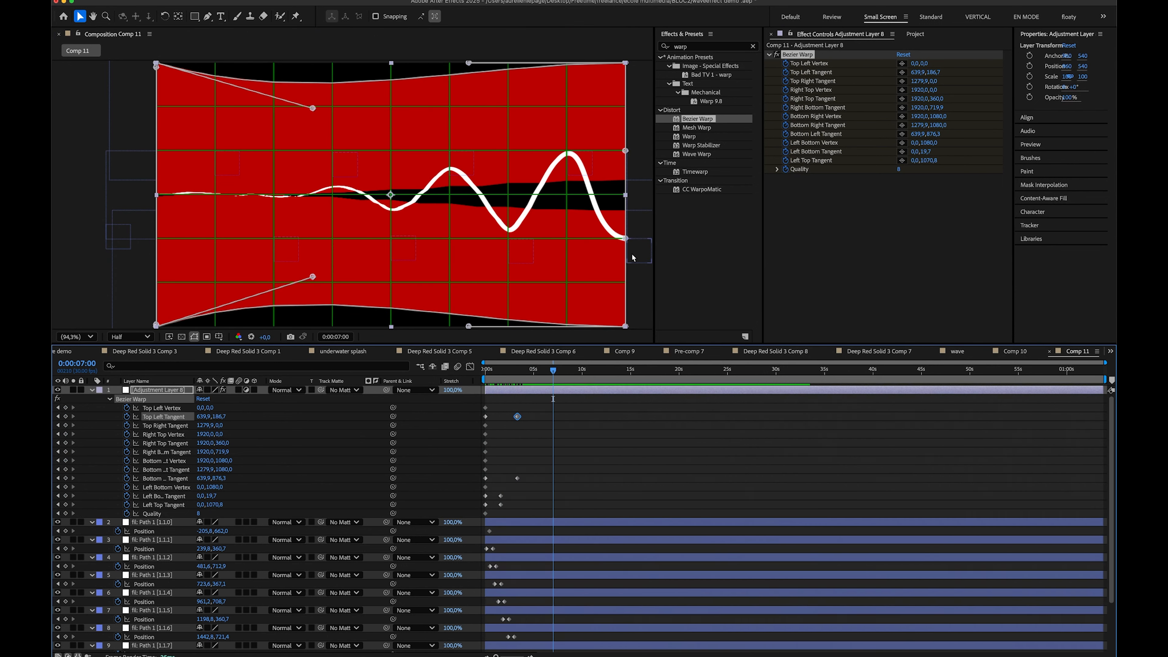
pyautogui.moveTo(625, 239); pyautogui.dragTo(627, 293)
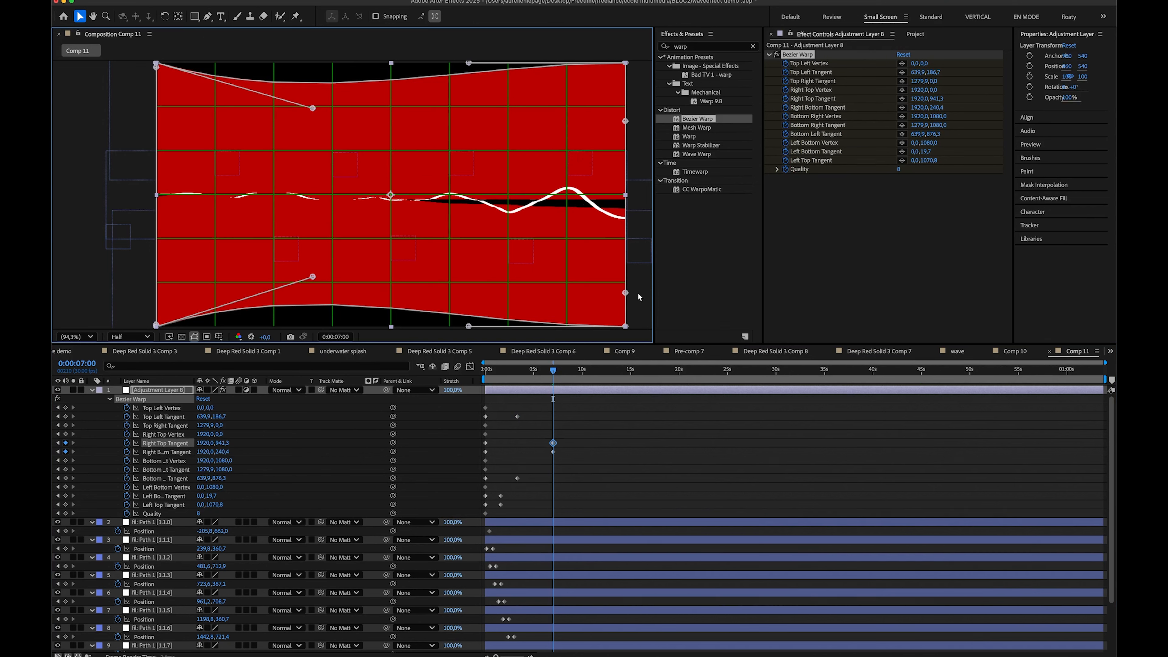
pyautogui.moveTo(626, 123); pyautogui.dragTo(624, 79)
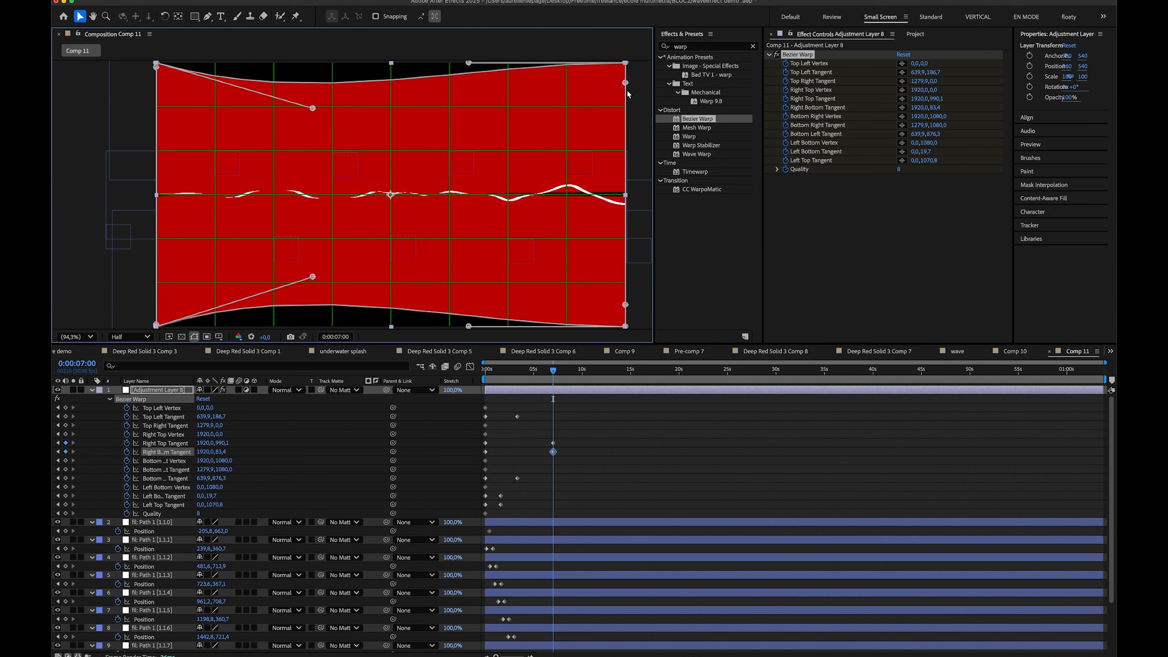
pyautogui.press('Home')
pyautogui.press('space')
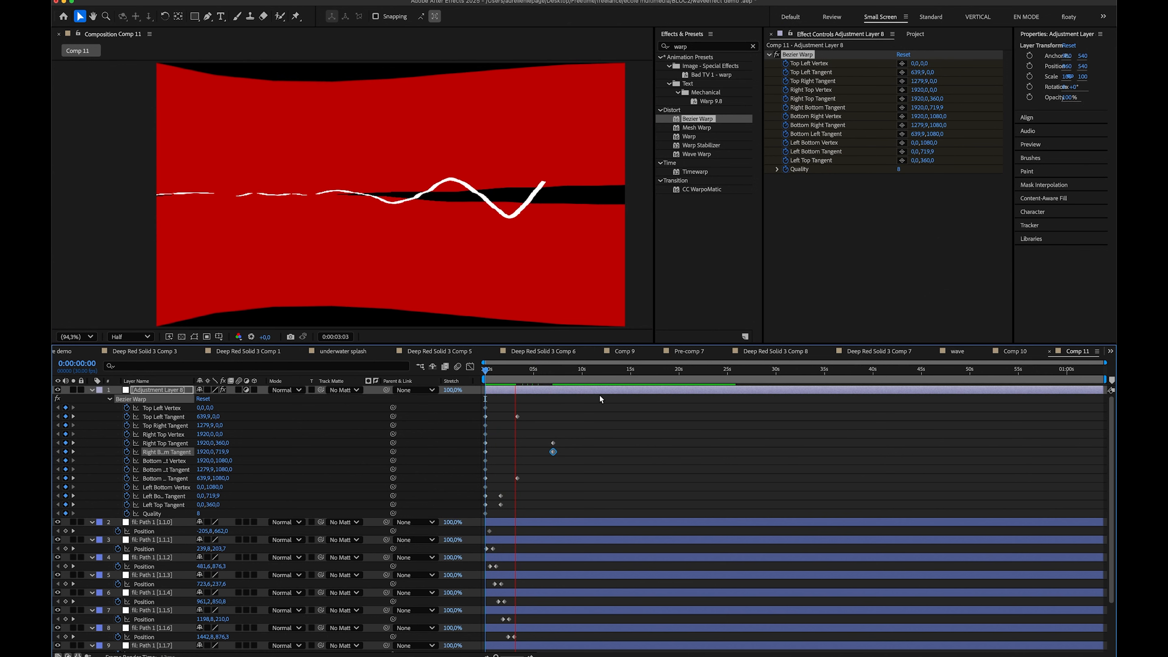
pyautogui.press('space')
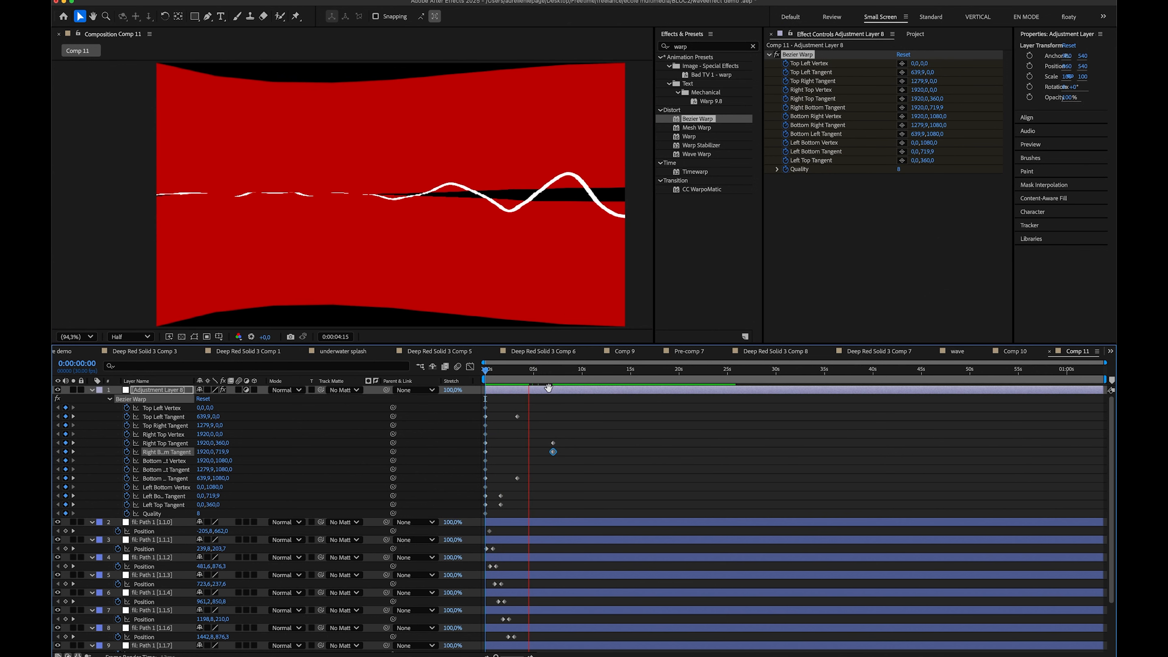
# - Move the second right tangent keyframes earlier to about 0:00:04:16 and those of Top Left and Bottom Left Tangent to about 2.5 seconds
pyautogui.moveTo(540, 434)
pyautogui.mouseDown()
pyautogui.moveTo(553, 452)
pyautogui.moveTo(535, 450)
pyautogui.mouseUp()
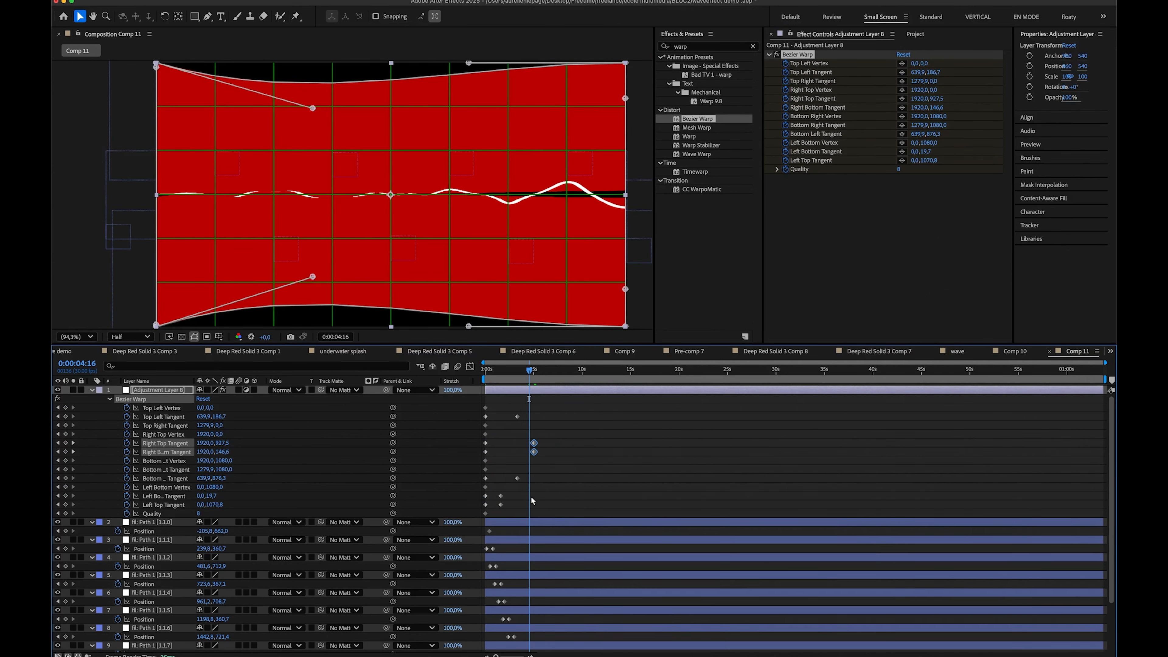
pyautogui.scroll(-4, 532, 501)
pyautogui.press('h')
pyautogui.scroll(4, 550, 482)
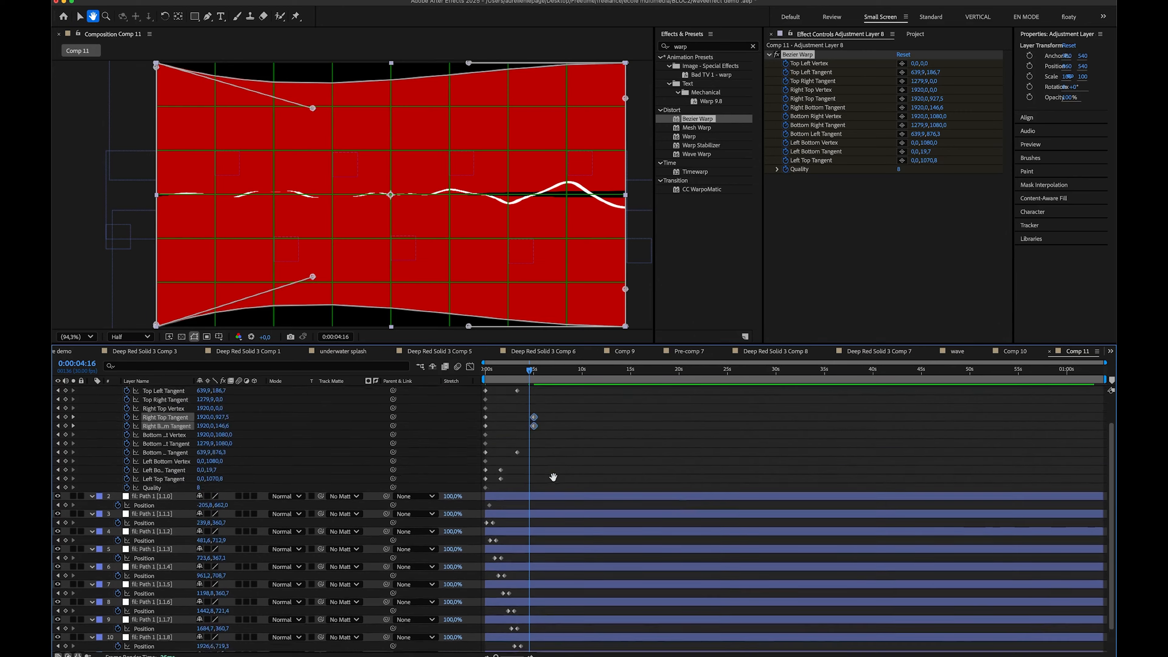
pyautogui.press('v')
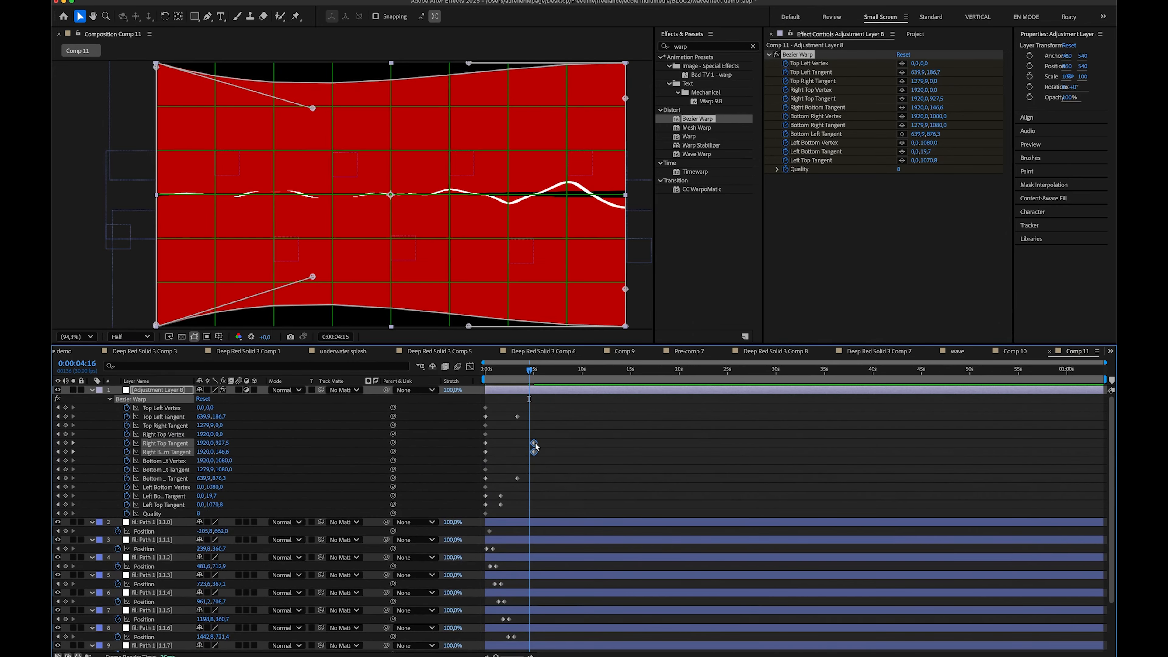
pyautogui.moveTo(534, 443); pyautogui.dragTo(519, 478)
pyautogui.moveTo(518, 478); pyautogui.dragTo(510, 479)
# - Preview the warp animation from the start of the composition and save the project
pyautogui.press('Home')
pyautogui.press('space')
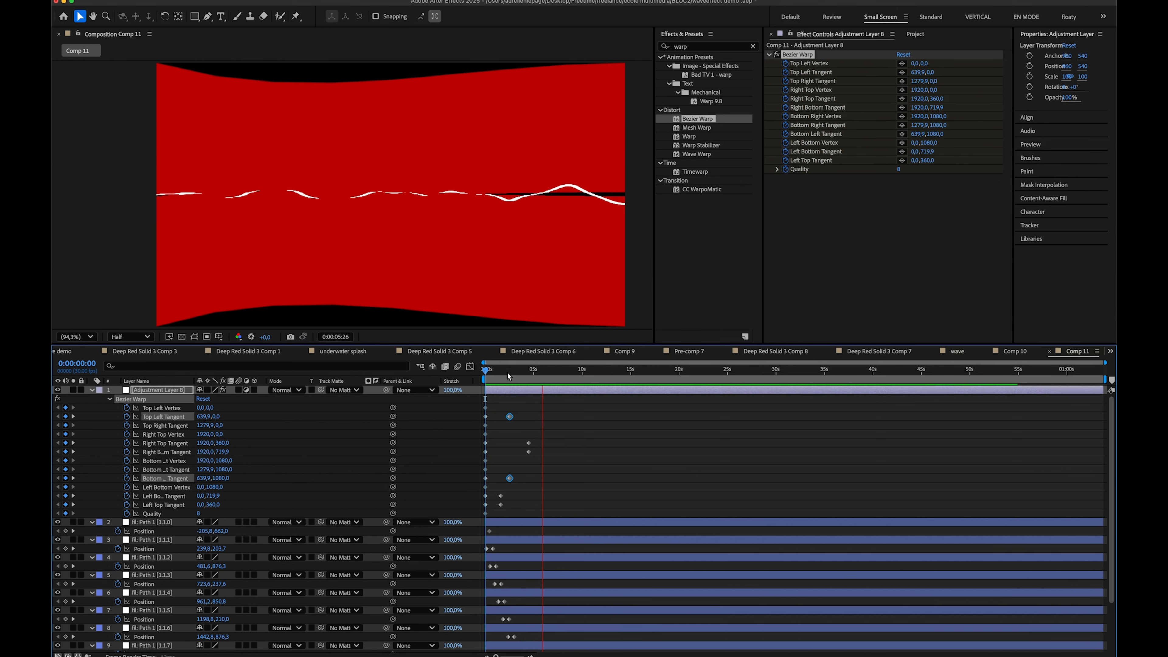
pyautogui.moveTo(507, 373); pyautogui.dragTo(473, 408)
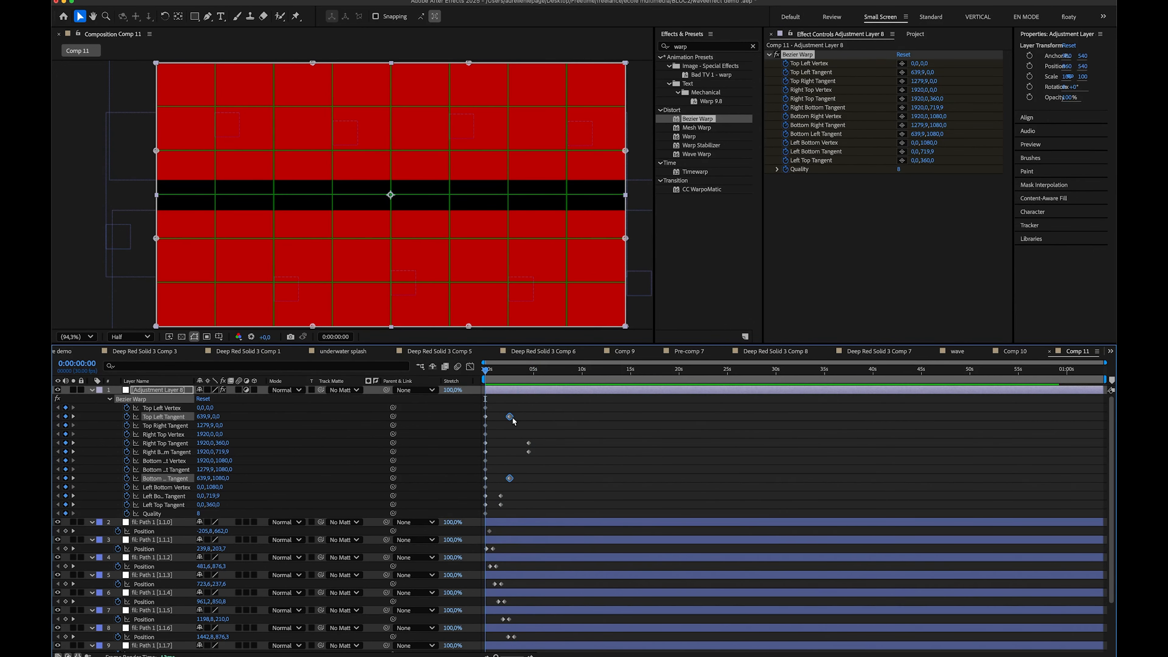
pyautogui.hotkey('ctrl', 's')
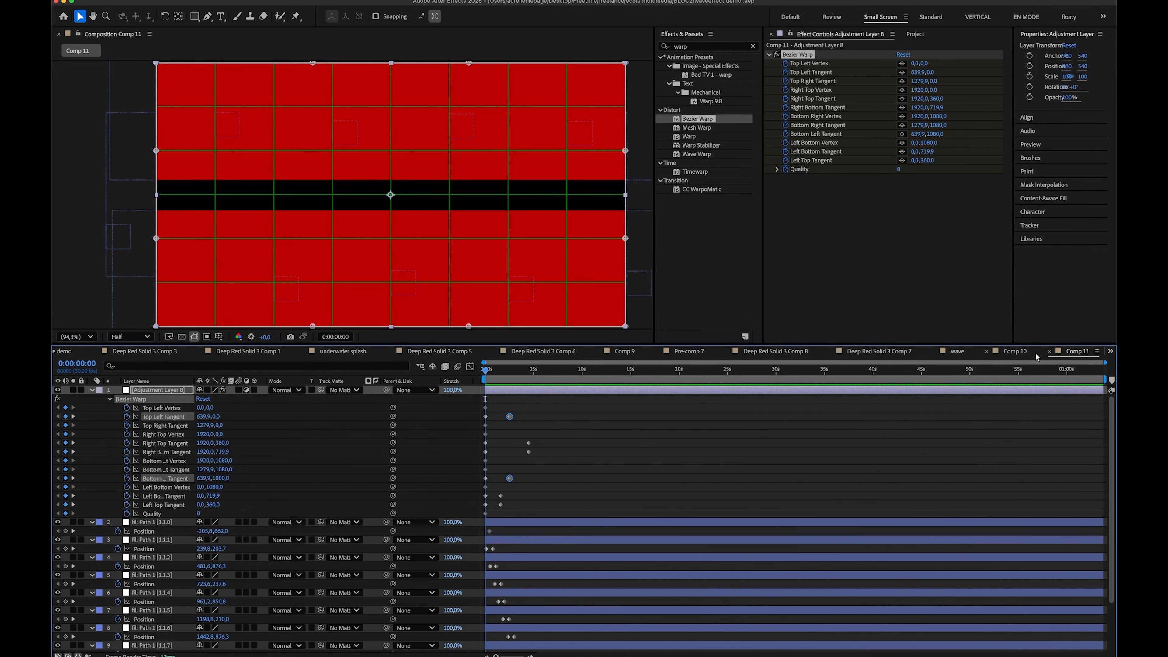